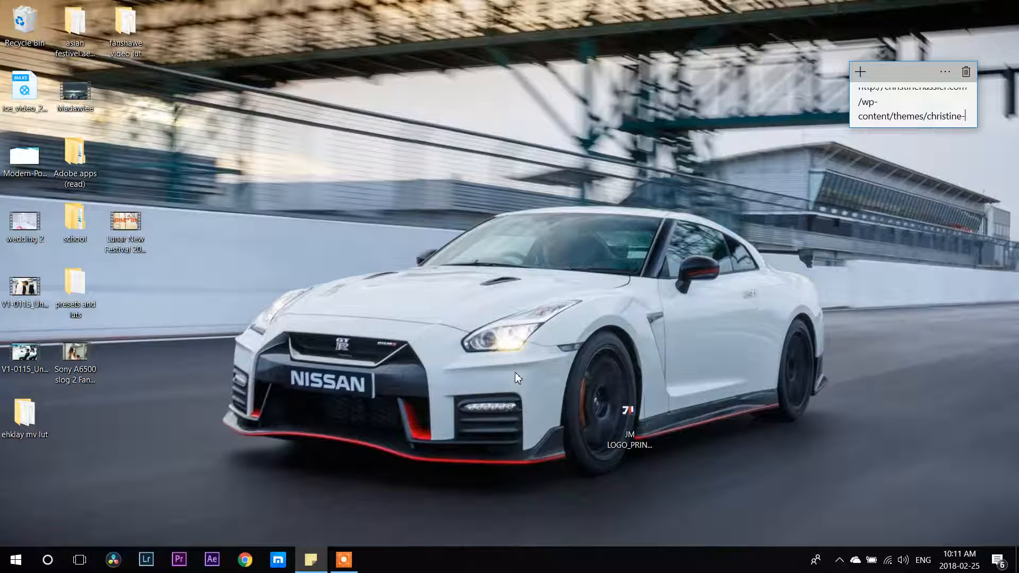
Launch DaVinci Resolve and open the "eh klay mv" project.
{"action": "left_click", "coordinate": [116, 561]}
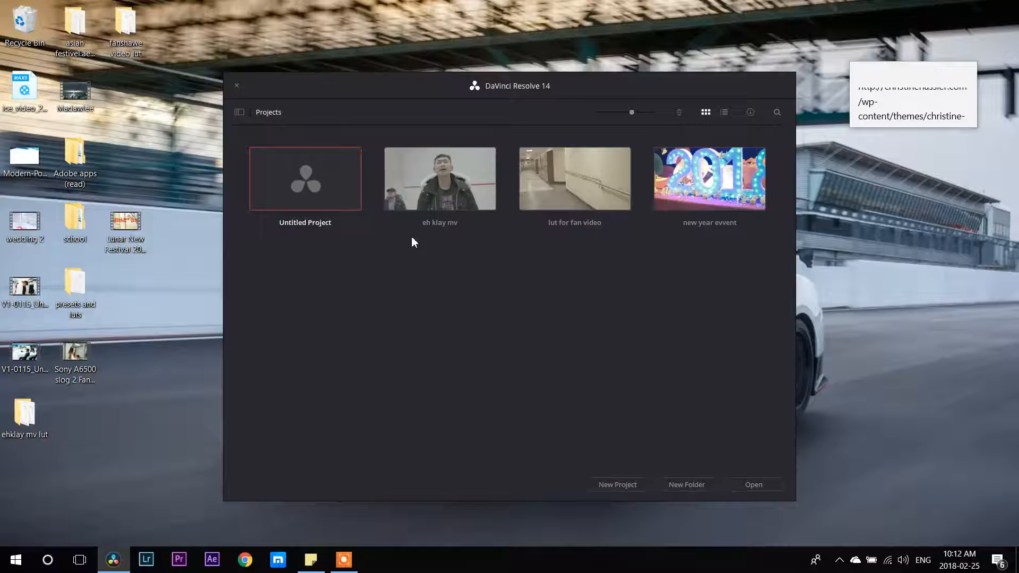
{"action": "left_click", "coordinate": [433, 200]}
{"action": "double_click", "coordinate": [434, 202]}
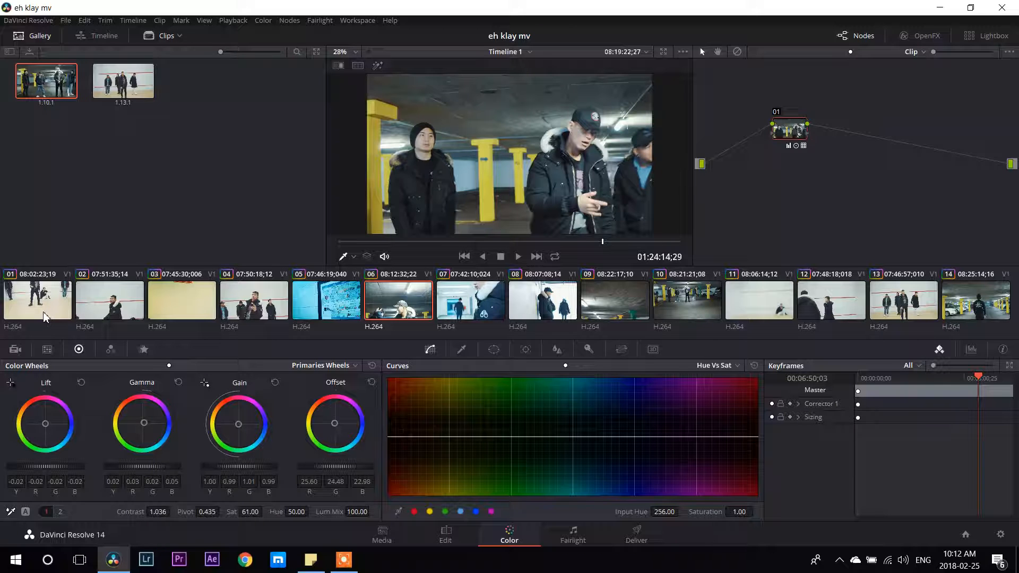
Examine the grade of clip 01 at several points along its length, from start to near the end.
{"action": "left_click", "coordinate": [44, 317]}
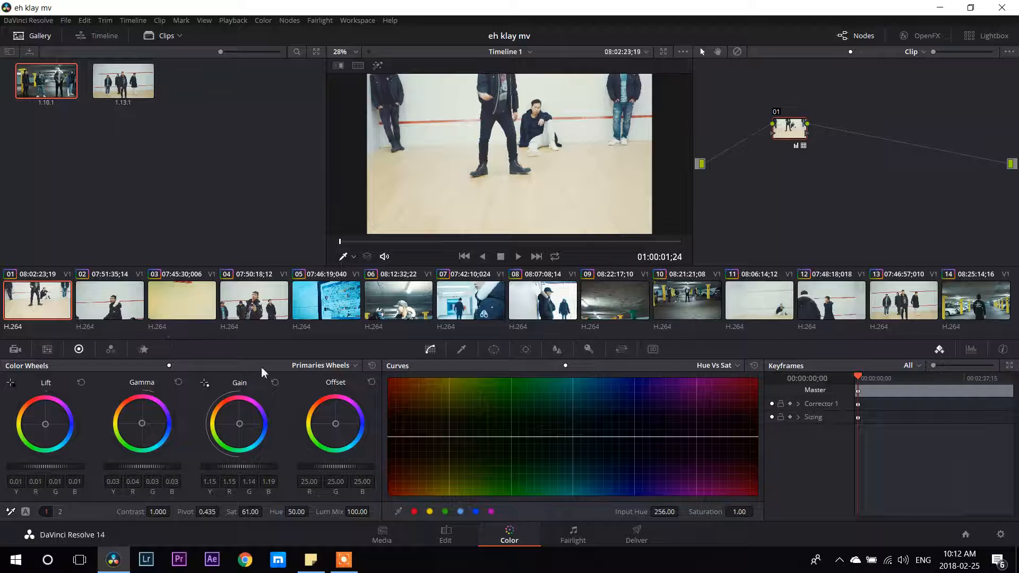
{"action": "left_click", "coordinate": [880, 383]}
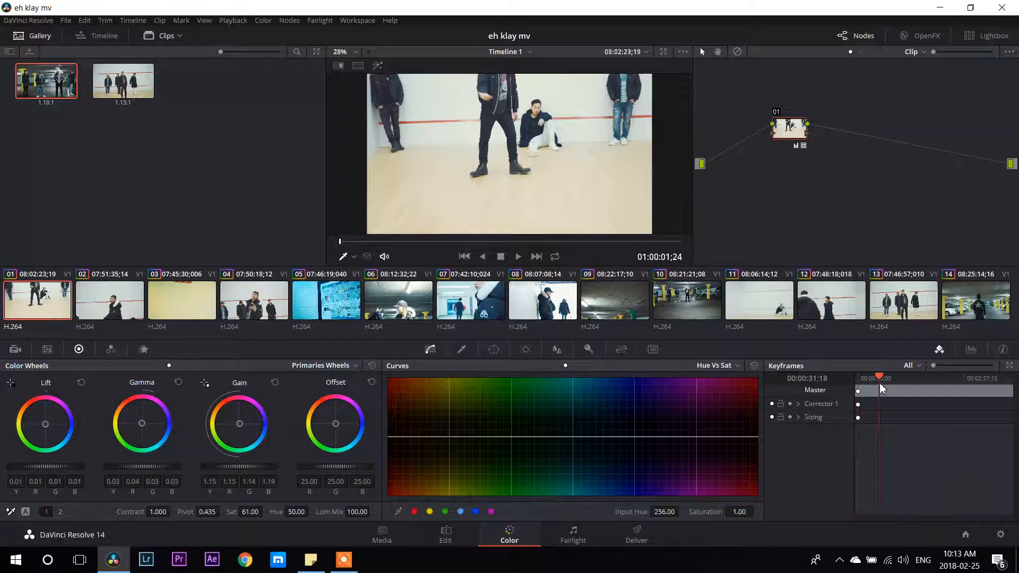
{"action": "left_click", "coordinate": [915, 381]}
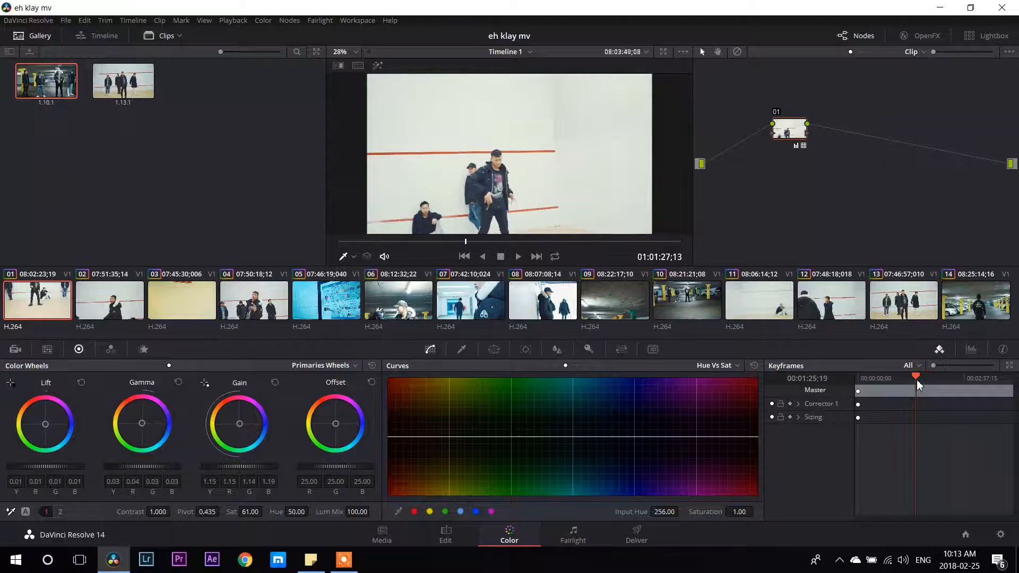
{"action": "left_click", "coordinate": [934, 383]}
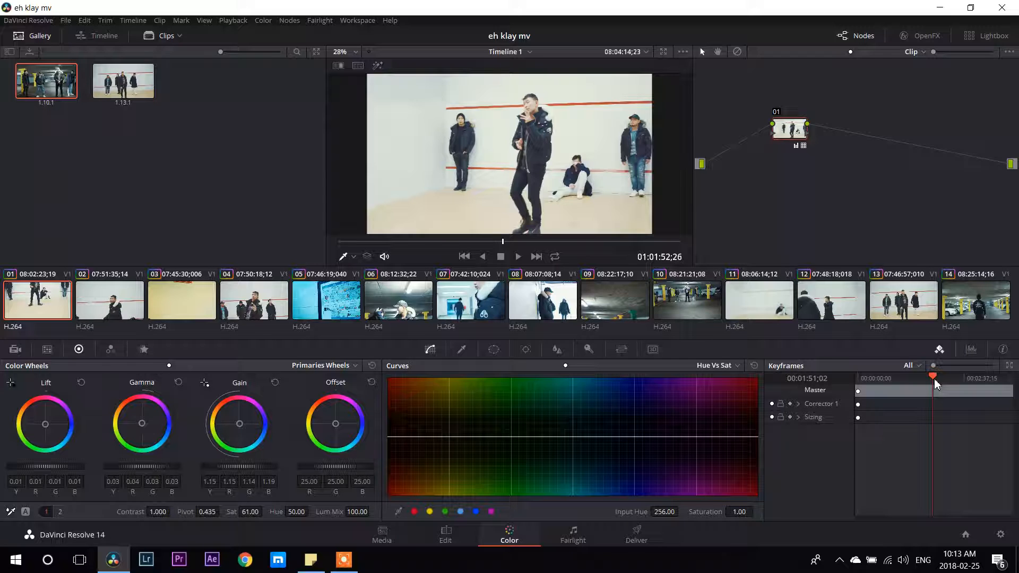
{"action": "left_click_drag", "start_coordinate": [935, 383], "coordinate": [964, 387]}
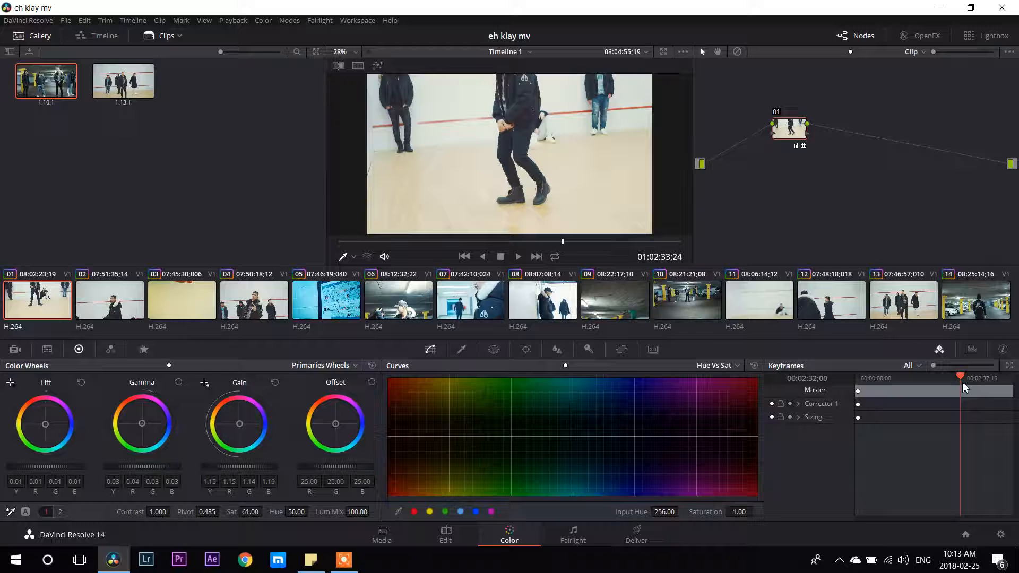
{"action": "left_click", "coordinate": [972, 380]}
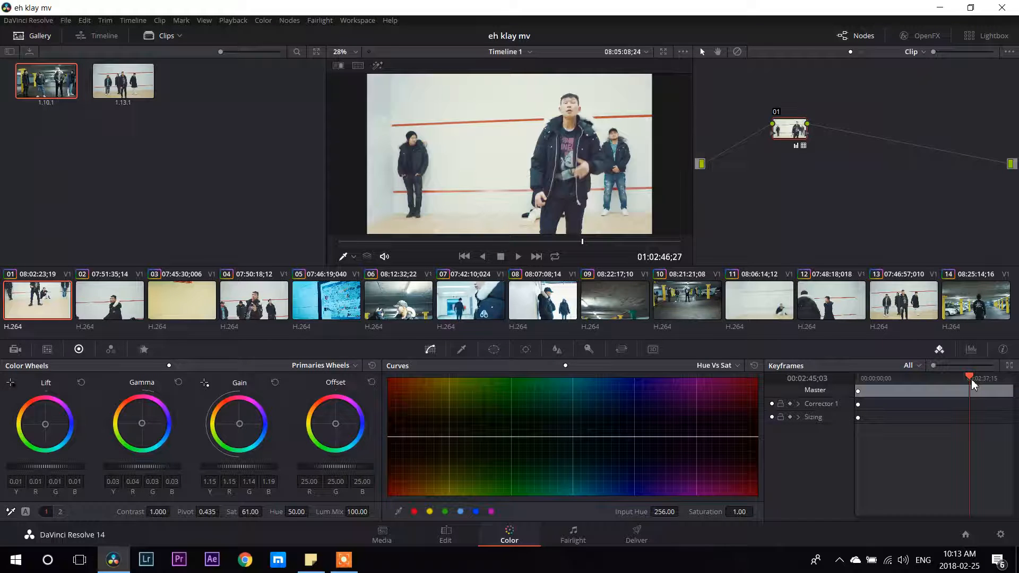
{"action": "left_click", "coordinate": [988, 379]}
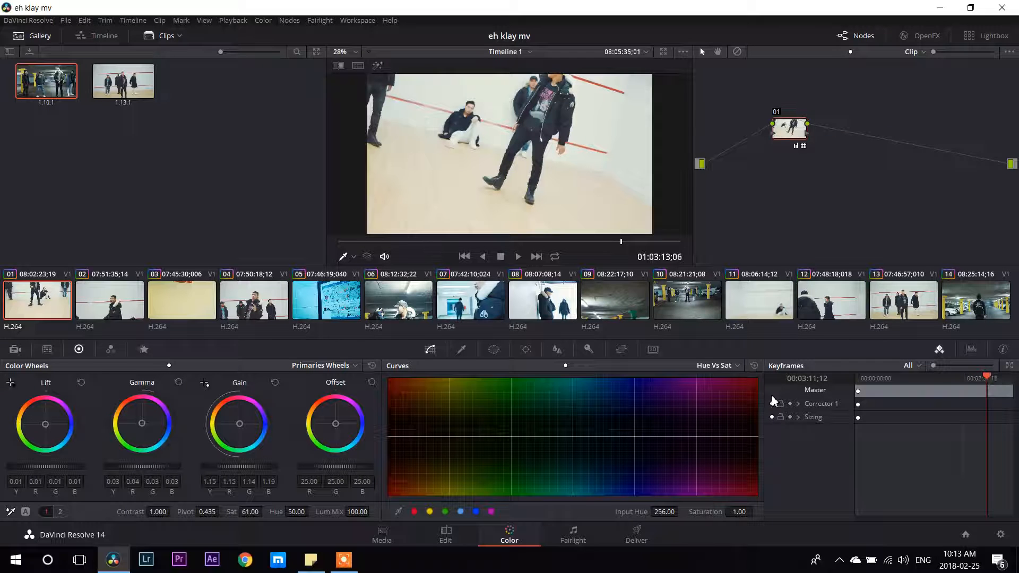
Turn on the video scopes for clip 02 and arrange them beside an enlarged viewer.
{"action": "left_click", "coordinate": [120, 305]}
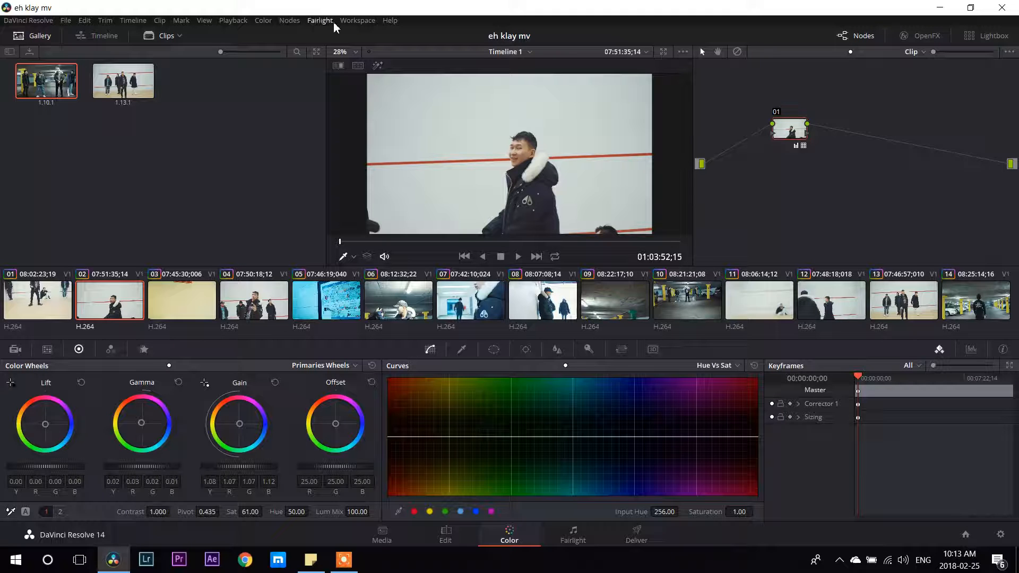
{"action": "left_click", "coordinate": [269, 24]}
{"action": "left_click", "coordinate": [350, 22]}
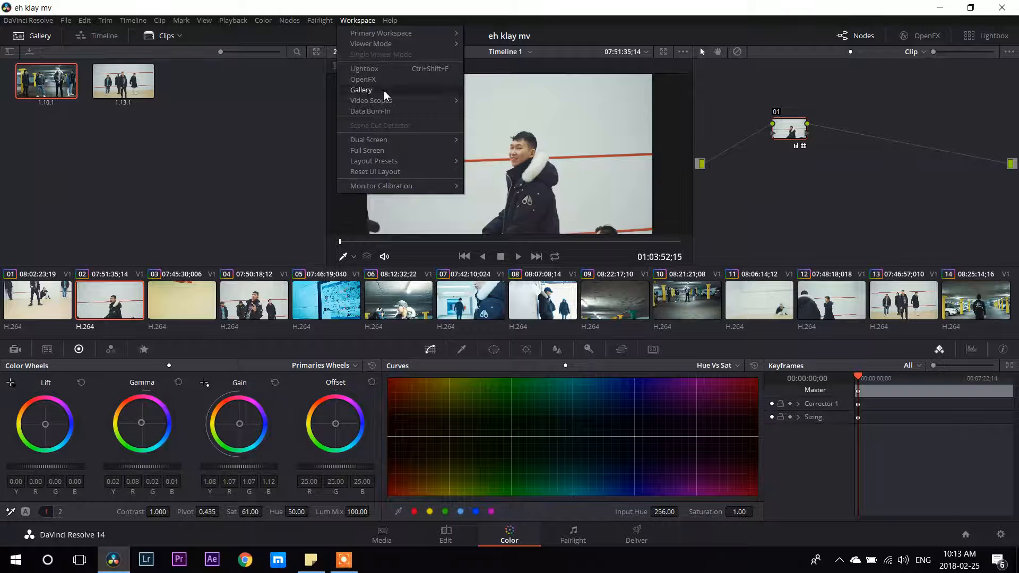
{"action": "mouse_move", "coordinate": [383, 101]}
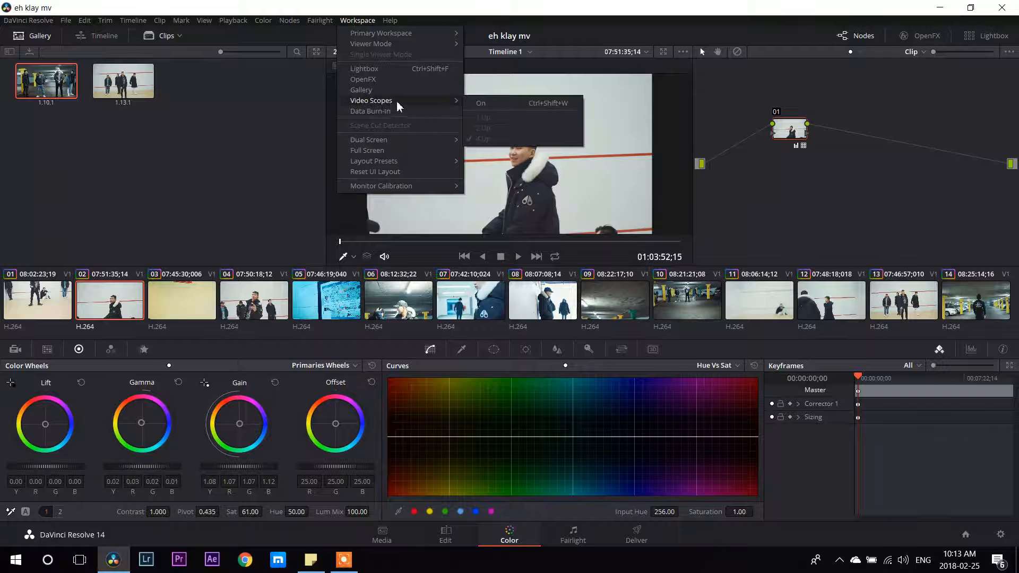
{"action": "left_click", "coordinate": [479, 102]}
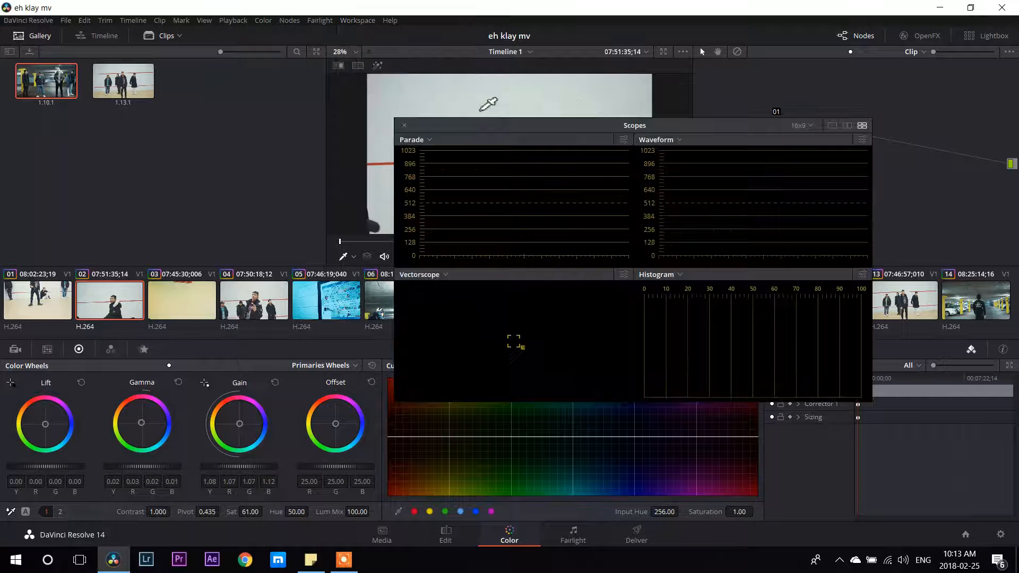
{"action": "left_click", "coordinate": [663, 51]}
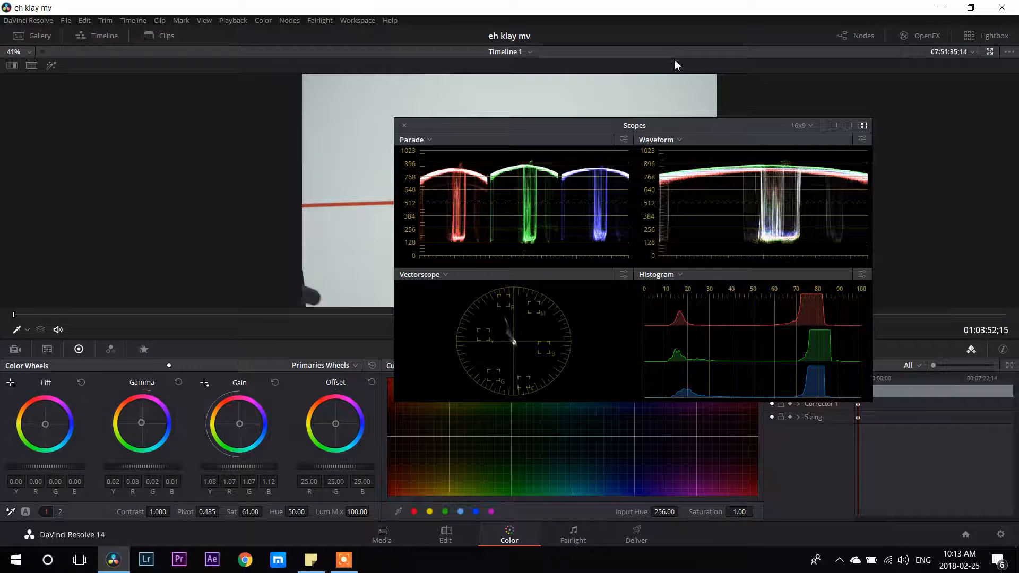
{"action": "left_click_drag", "start_coordinate": [732, 125], "coordinate": [1003, 121]}
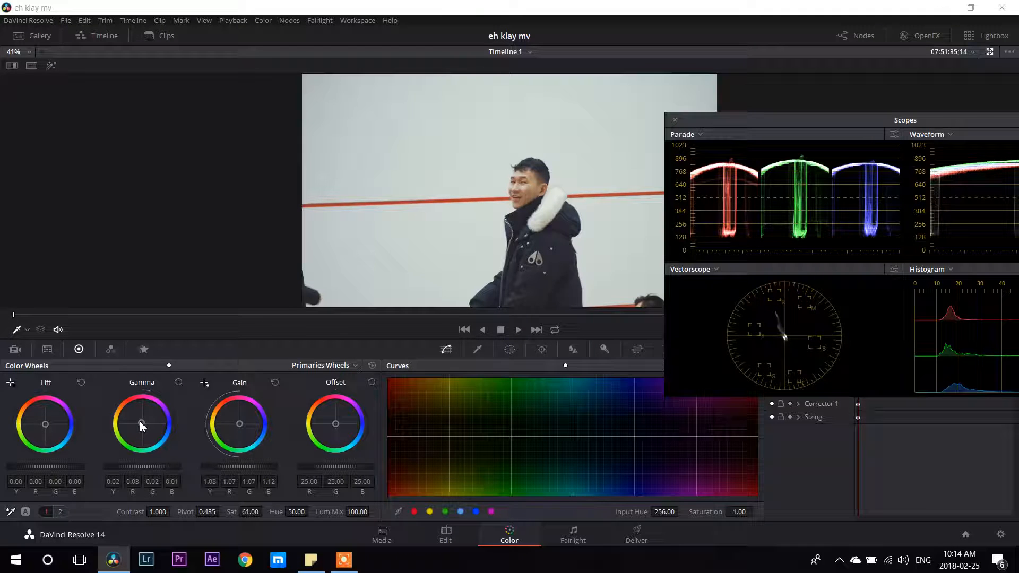
Rebalance clip 02's gamma color to 0.02 in red, green and blue, and restore the normal viewer size.
{"action": "left_click_drag", "start_coordinate": [141, 422], "coordinate": [142, 424]}
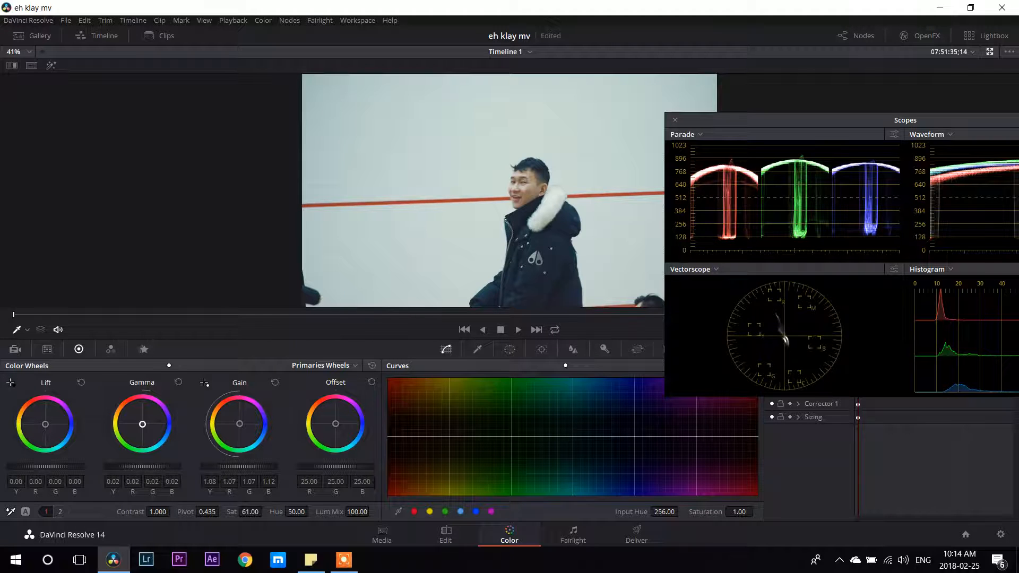
{"action": "left_click_drag", "start_coordinate": [142, 424], "coordinate": [141, 423]}
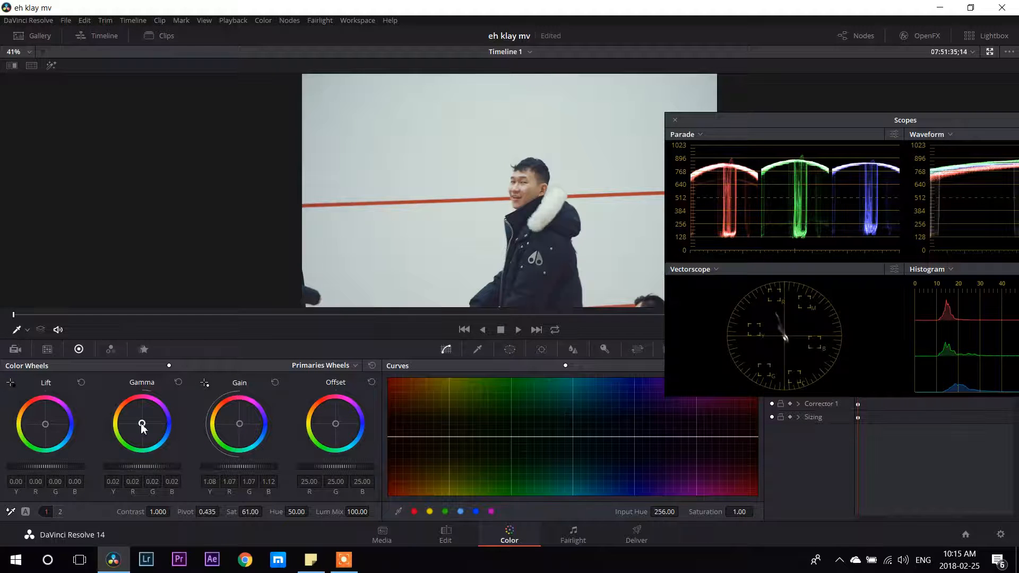
{"action": "left_click_drag", "start_coordinate": [142, 424], "coordinate": [141, 424]}
{"action": "left_click", "coordinate": [990, 52]}
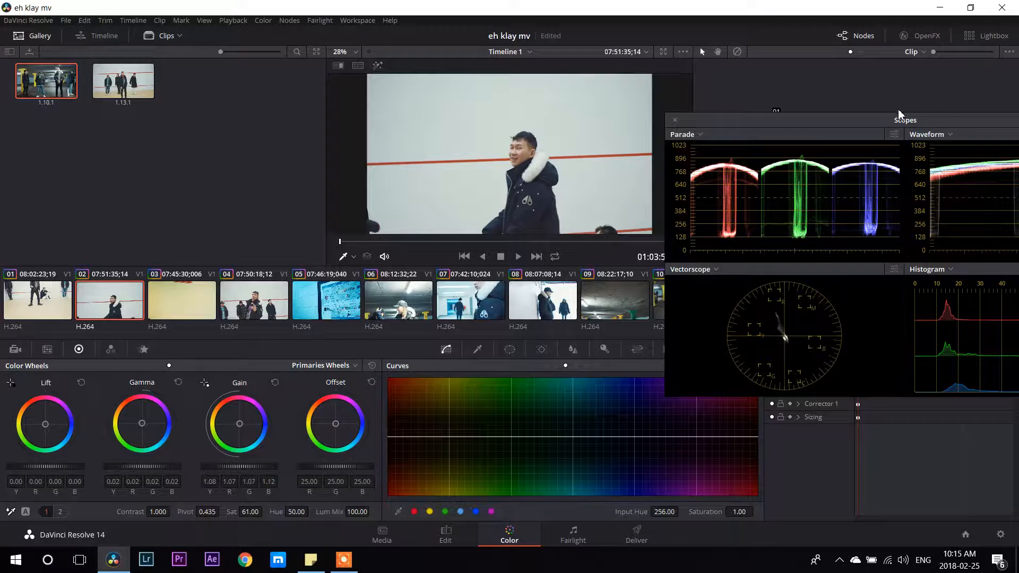
Select clip 06 and close the video scopes.
{"action": "left_click", "coordinate": [399, 303]}
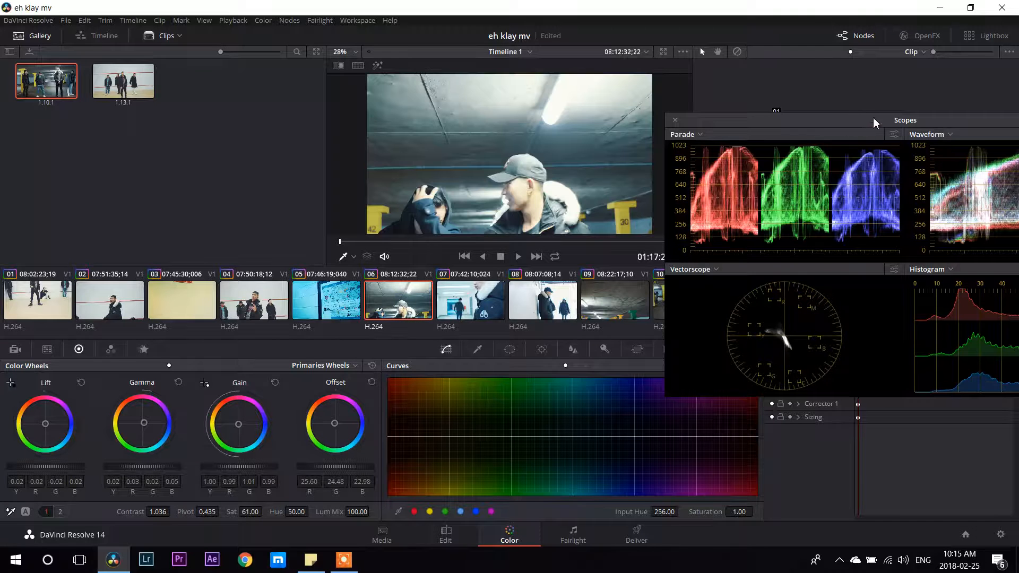
{"action": "left_click_drag", "start_coordinate": [873, 118], "coordinate": [495, 136]}
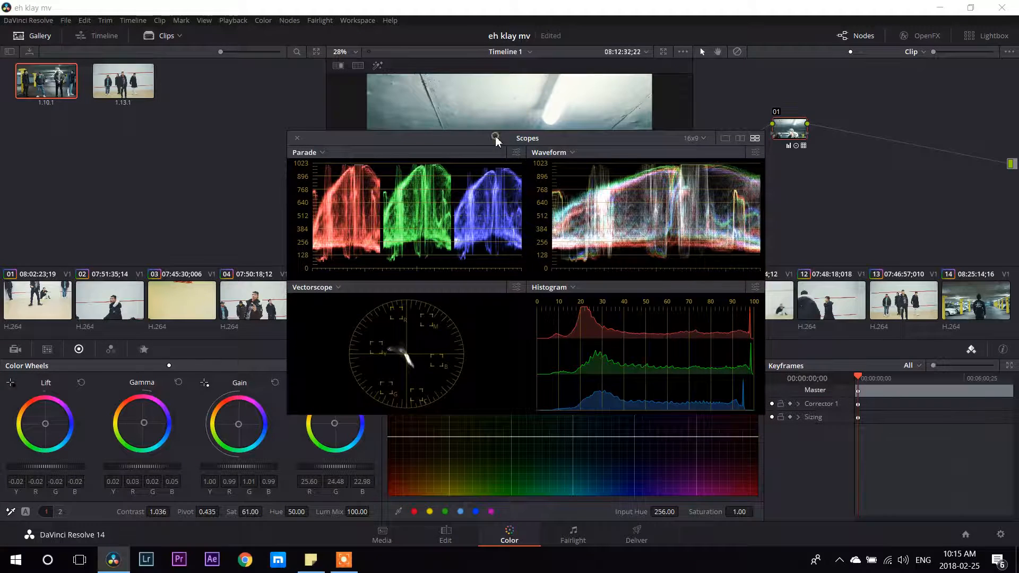
{"action": "left_click", "coordinate": [297, 138]}
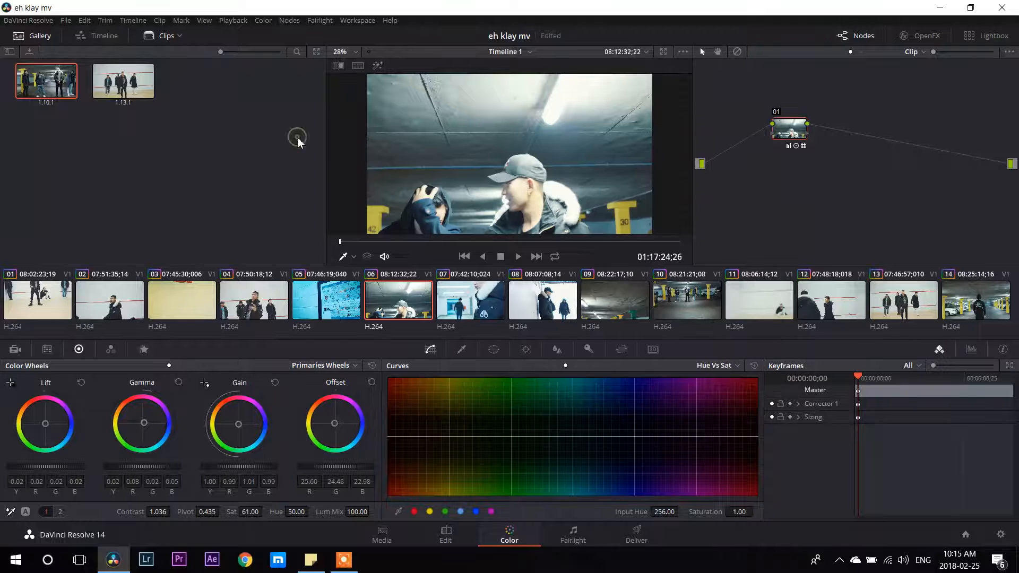
Examine the grade of parking-garage clip 06 at several points along its length.
{"action": "left_click", "coordinate": [901, 378]}
{"action": "left_click", "coordinate": [911, 379]}
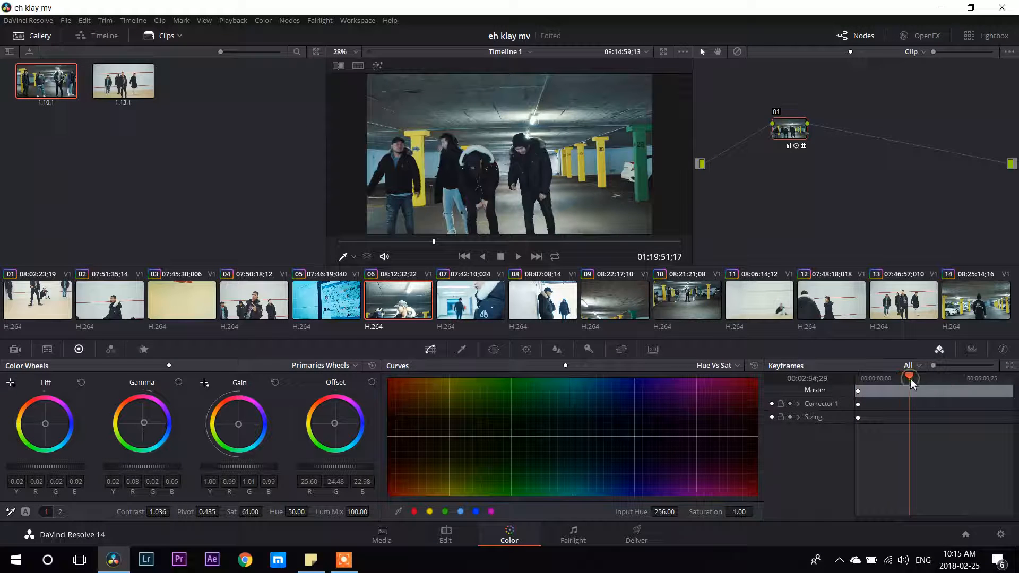
{"action": "left_click", "coordinate": [942, 377]}
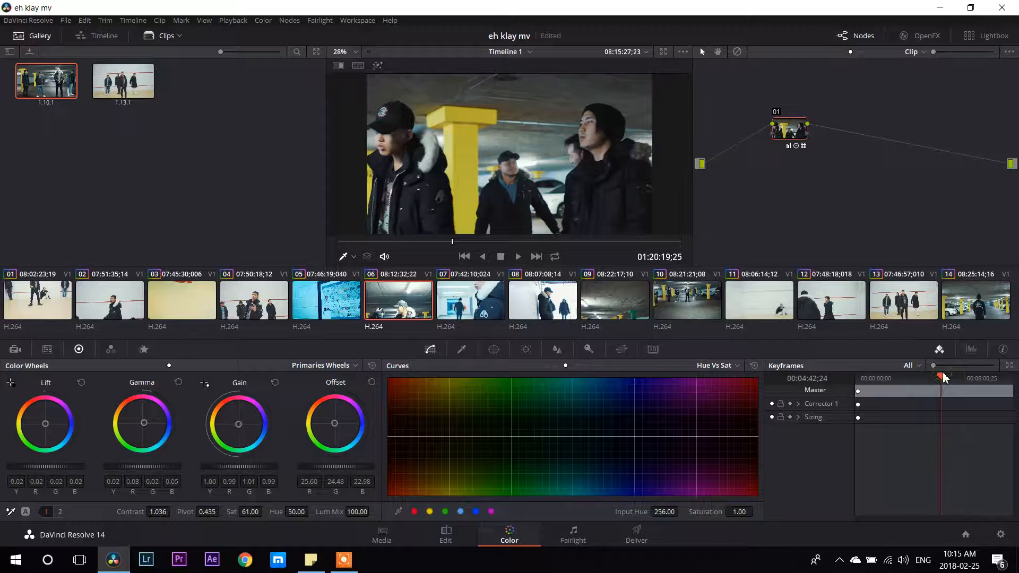
{"action": "left_click", "coordinate": [957, 378]}
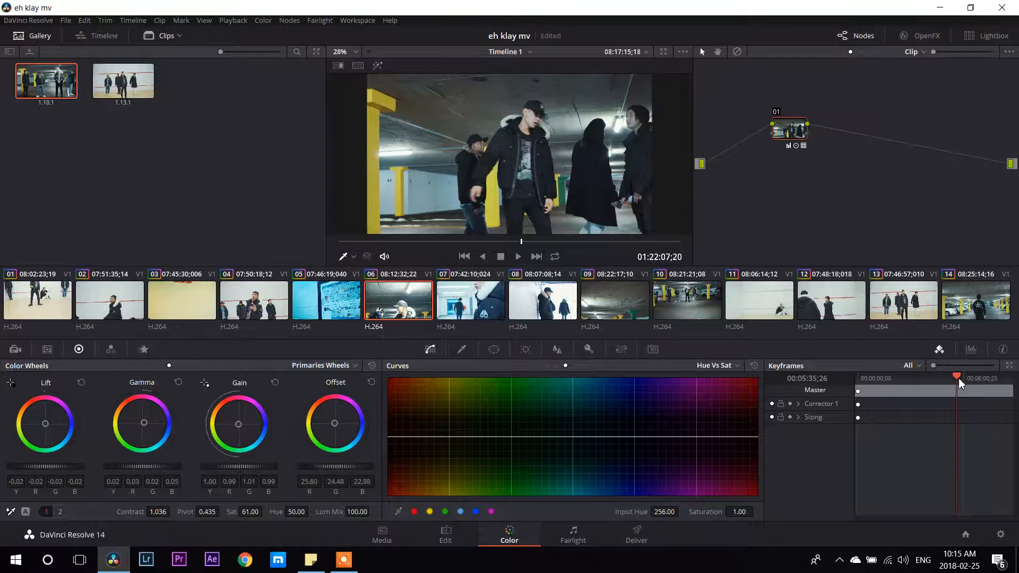
{"action": "left_click", "coordinate": [979, 378]}
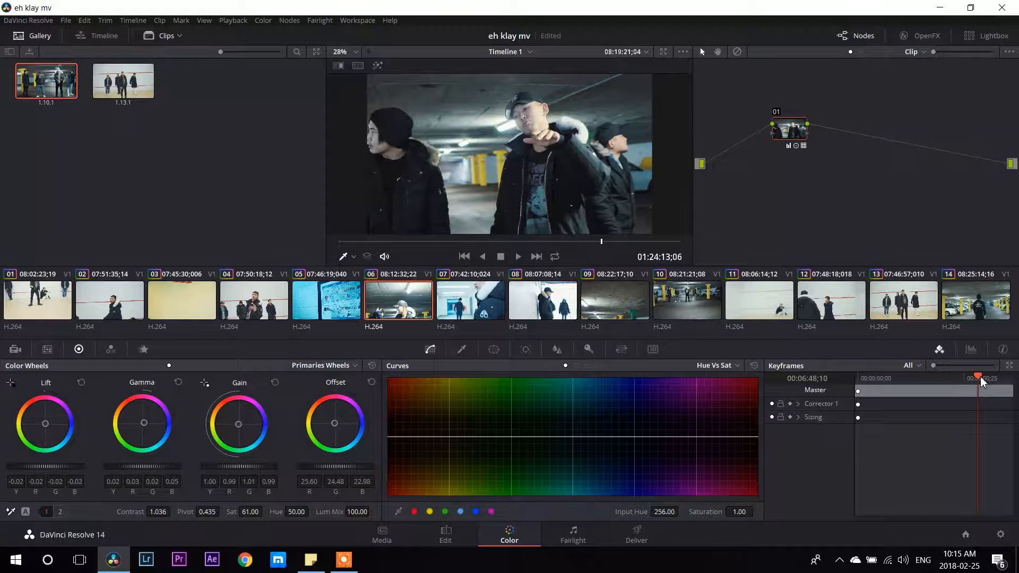
Compare clip 14 with and without its grade by disabling and re-enabling node 01 on a later frame.
{"action": "left_click", "coordinate": [963, 308]}
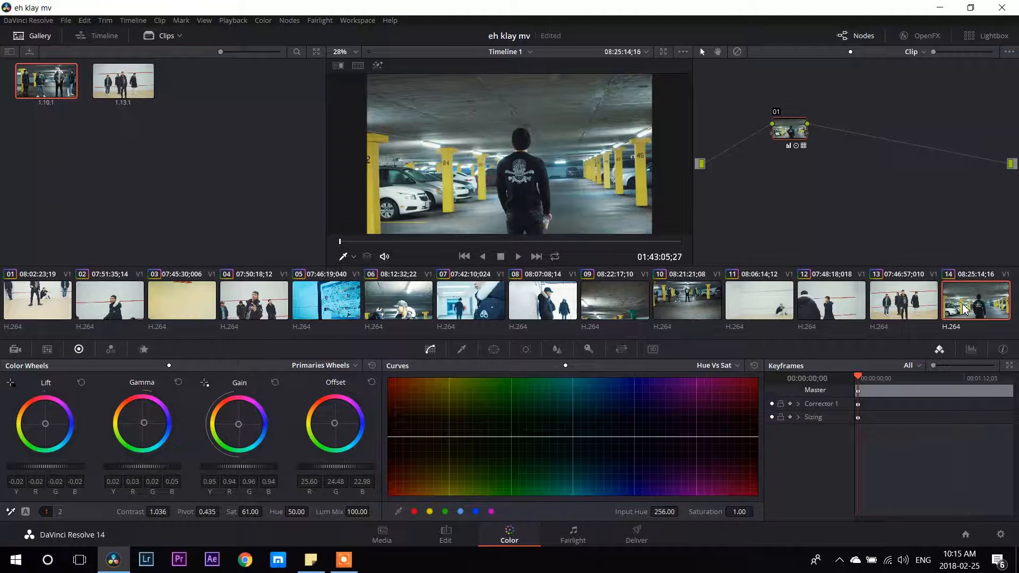
{"action": "left_click", "coordinate": [887, 377]}
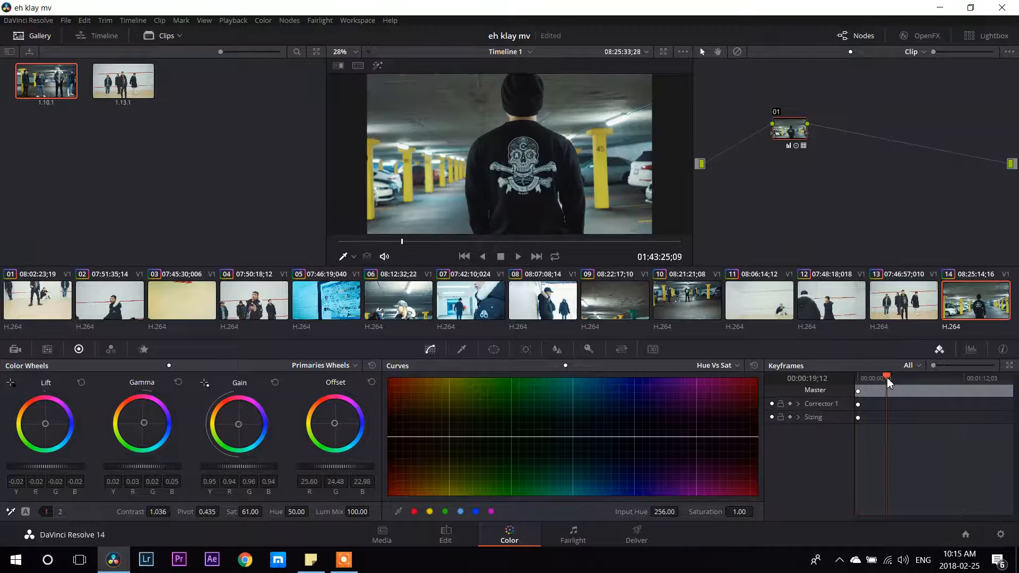
{"action": "left_click", "coordinate": [775, 113]}
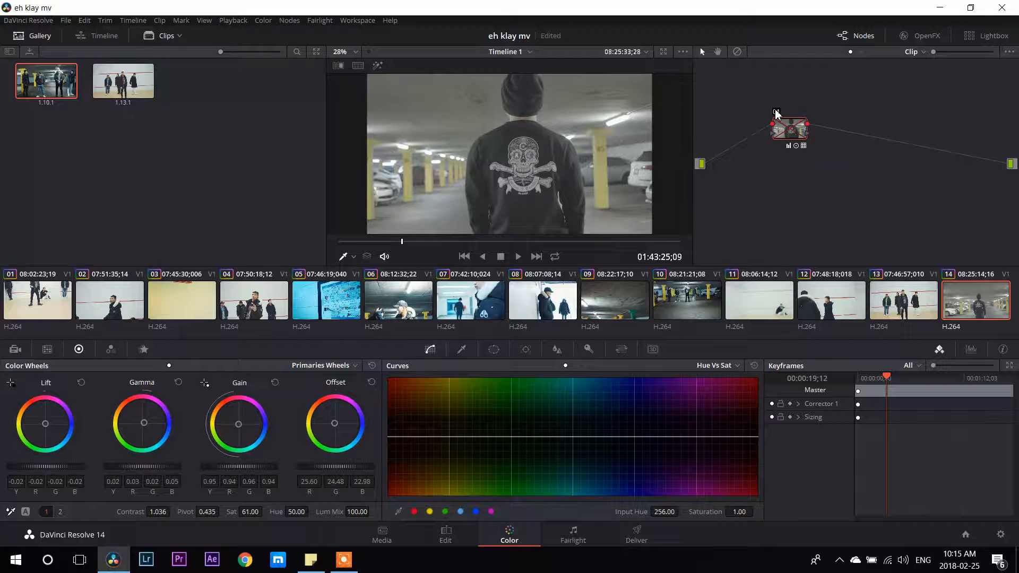
{"action": "left_click", "coordinate": [775, 113]}
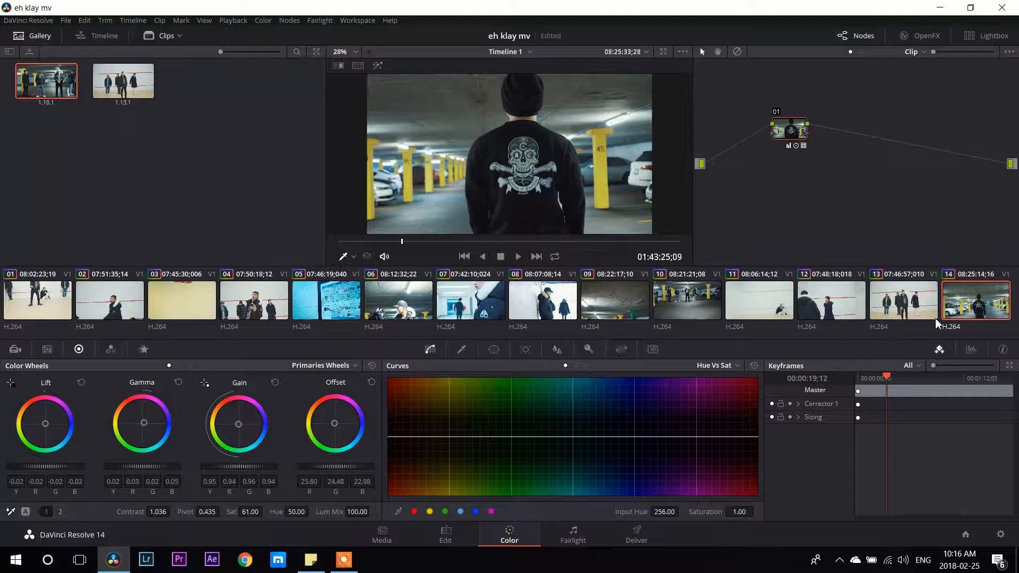
Examine the grade of clip 13, and of hallway clip 07 at several points along its length.
{"action": "left_click", "coordinate": [901, 313]}
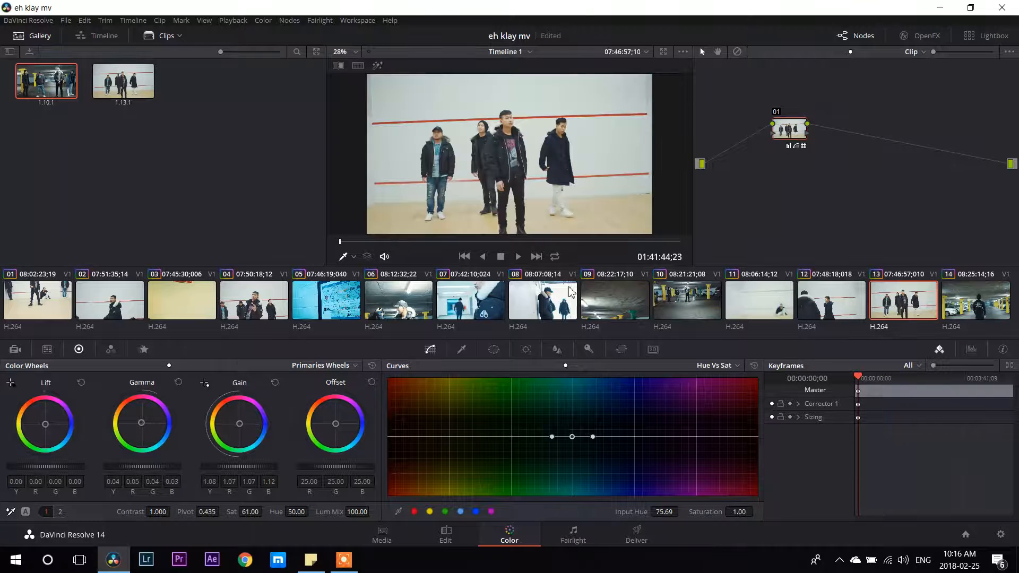
{"action": "left_click", "coordinate": [489, 293]}
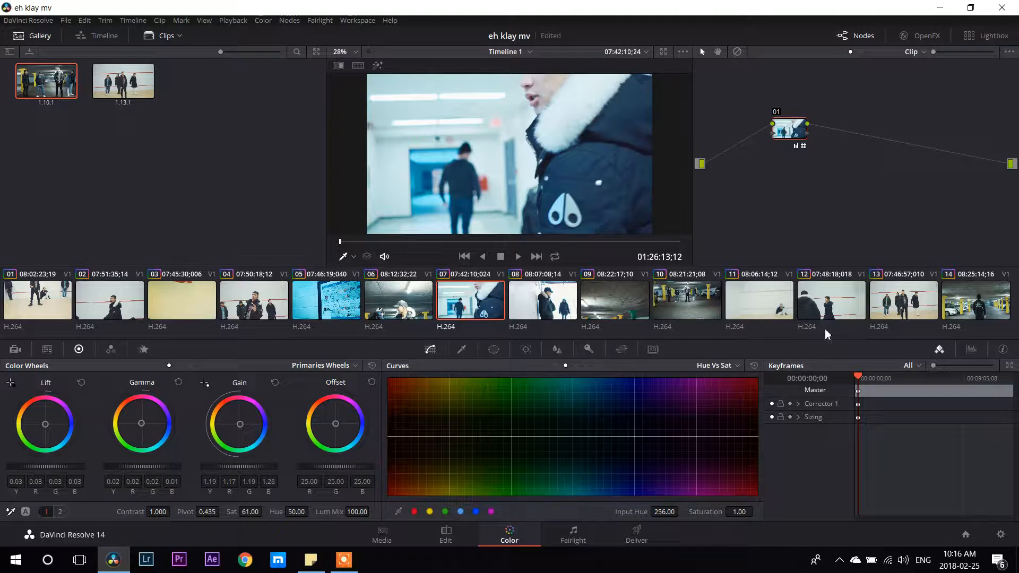
{"action": "left_click", "coordinate": [872, 378]}
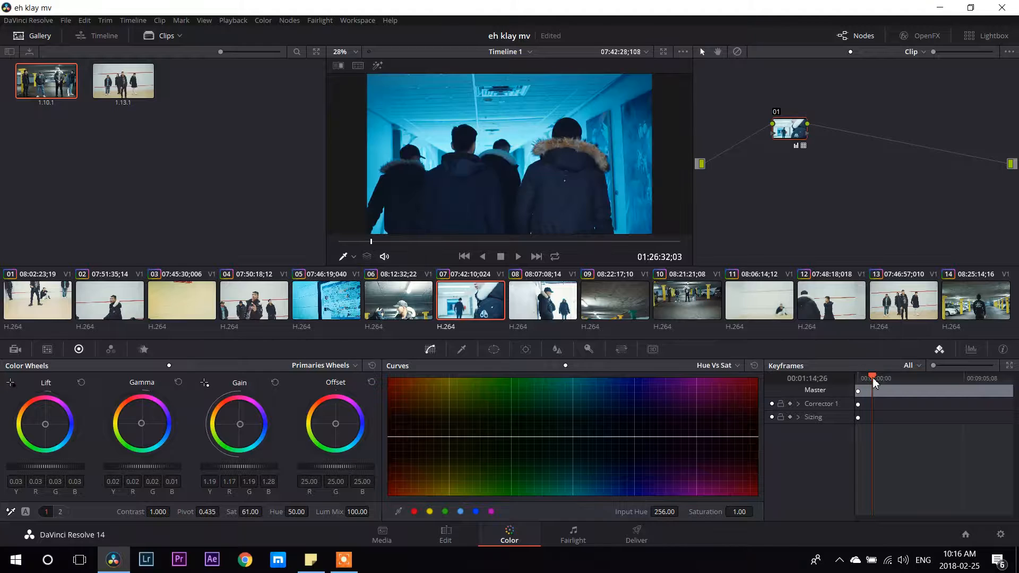
{"action": "left_click", "coordinate": [865, 378]}
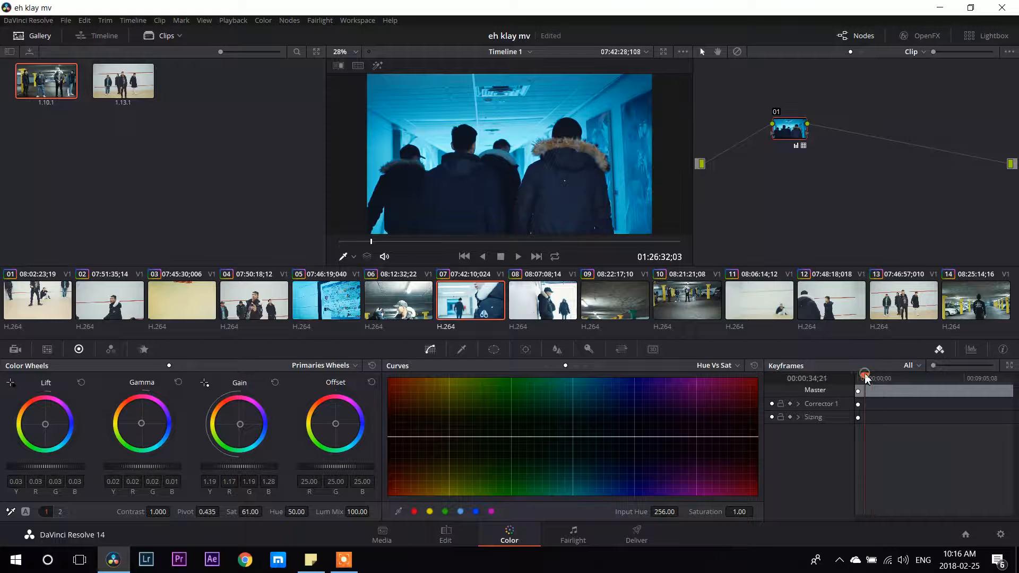
{"action": "left_click", "coordinate": [909, 377]}
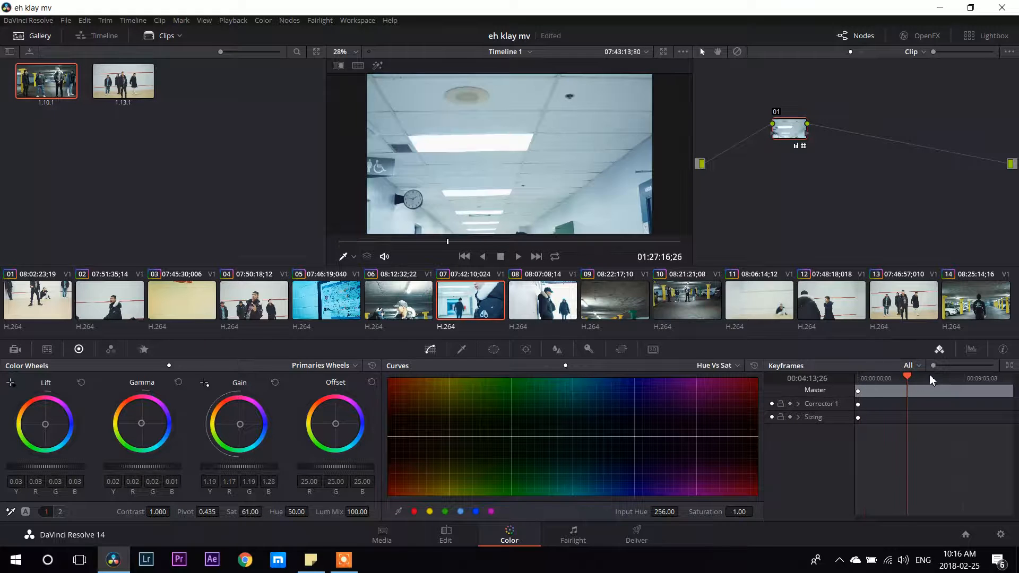
{"action": "left_click", "coordinate": [917, 378]}
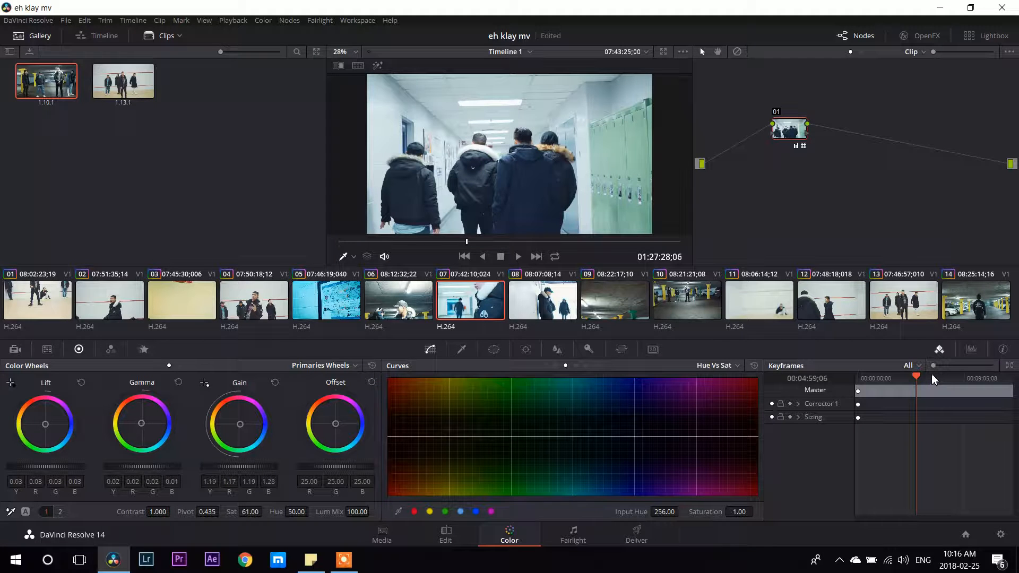
Examine the grade of hallway clip 07 at several frames in its second half.
{"action": "left_click", "coordinate": [931, 377]}
{"action": "left_click", "coordinate": [961, 377]}
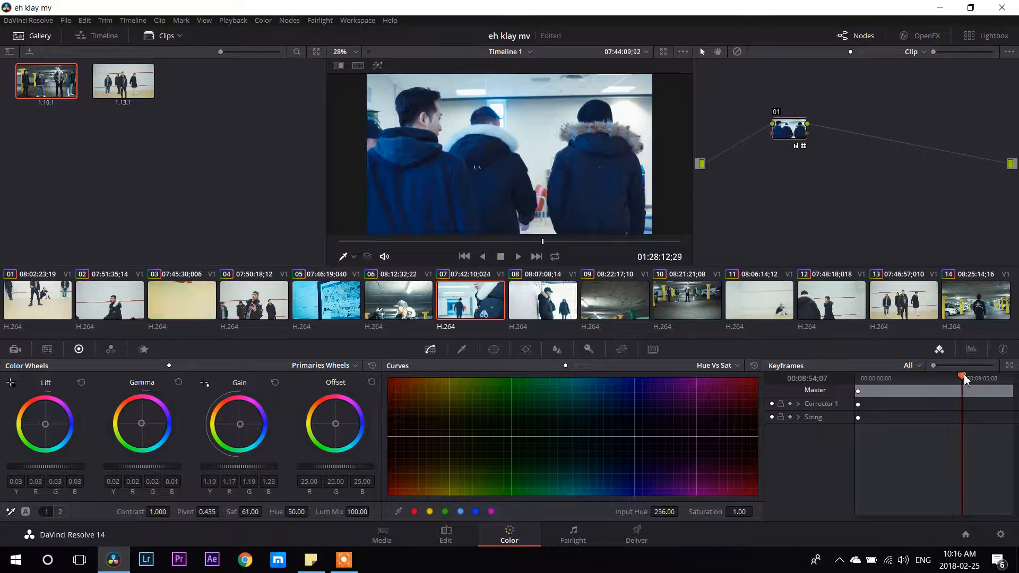
{"action": "left_click", "coordinate": [974, 376]}
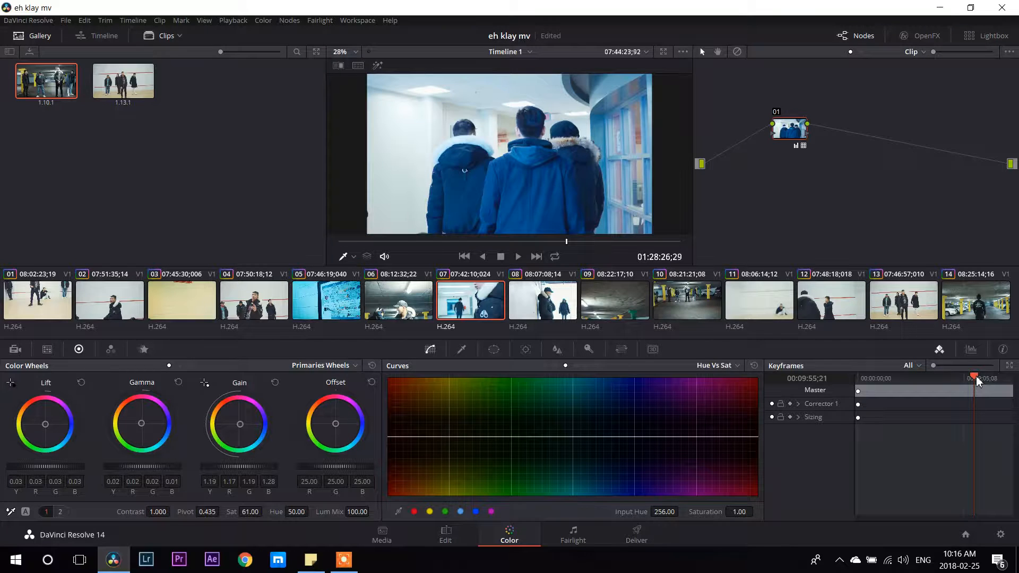
{"action": "left_click", "coordinate": [986, 377]}
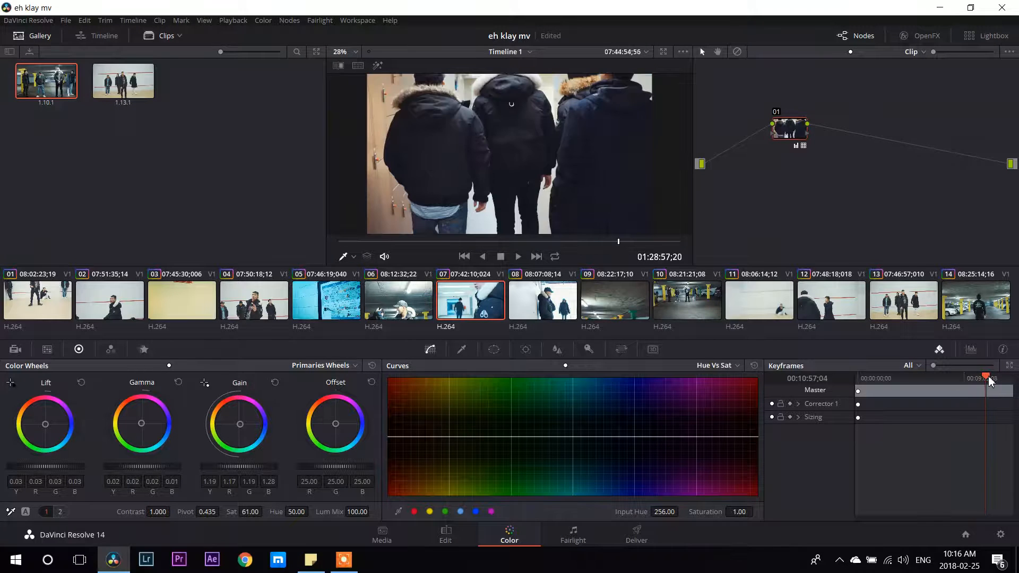
{"action": "left_click", "coordinate": [995, 377]}
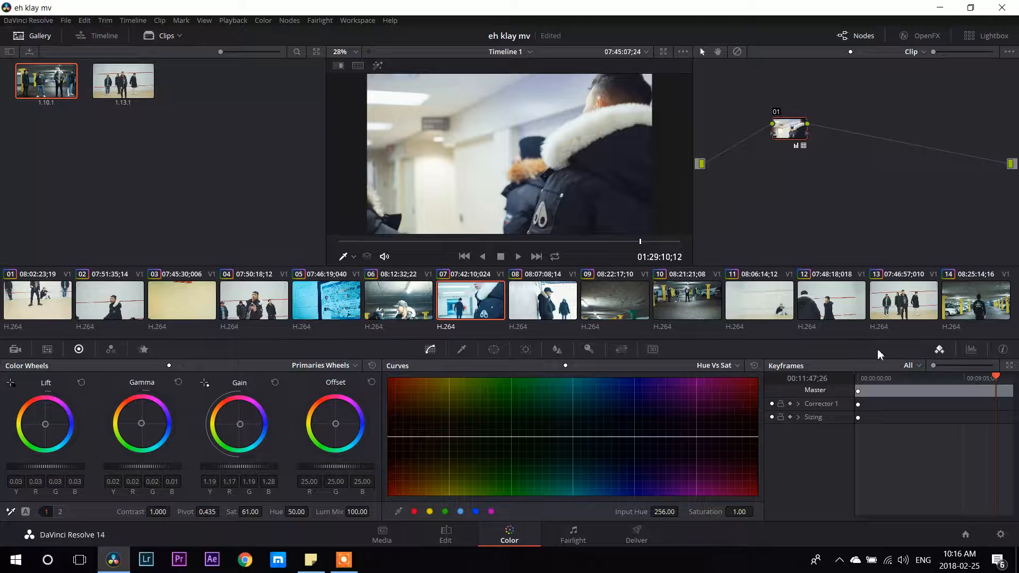
Examine the grade of clip 08 at several points along its length, and of parking-garage clip 10 on an early frame.
{"action": "left_click", "coordinate": [563, 300]}
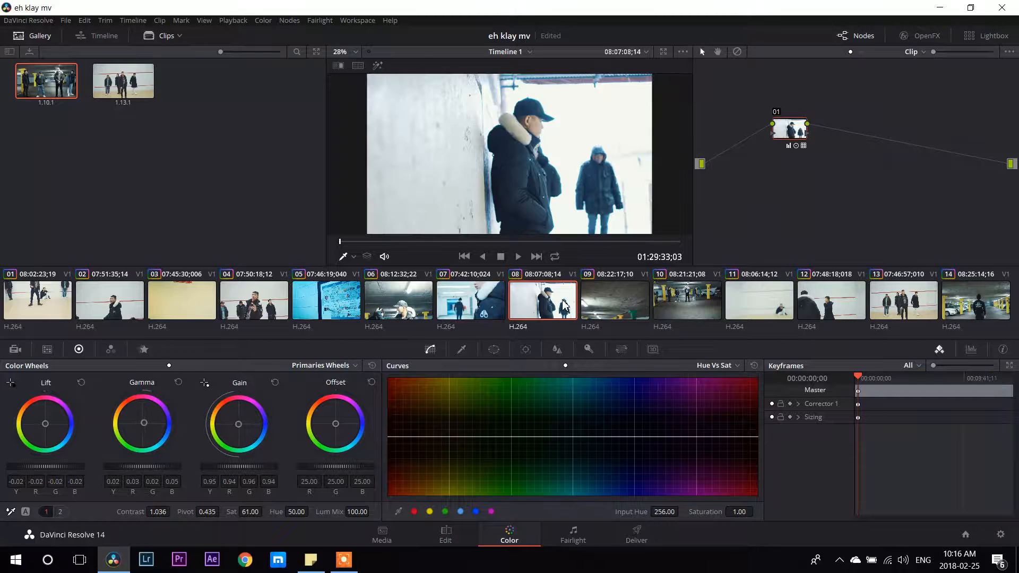
{"action": "left_click", "coordinate": [921, 378]}
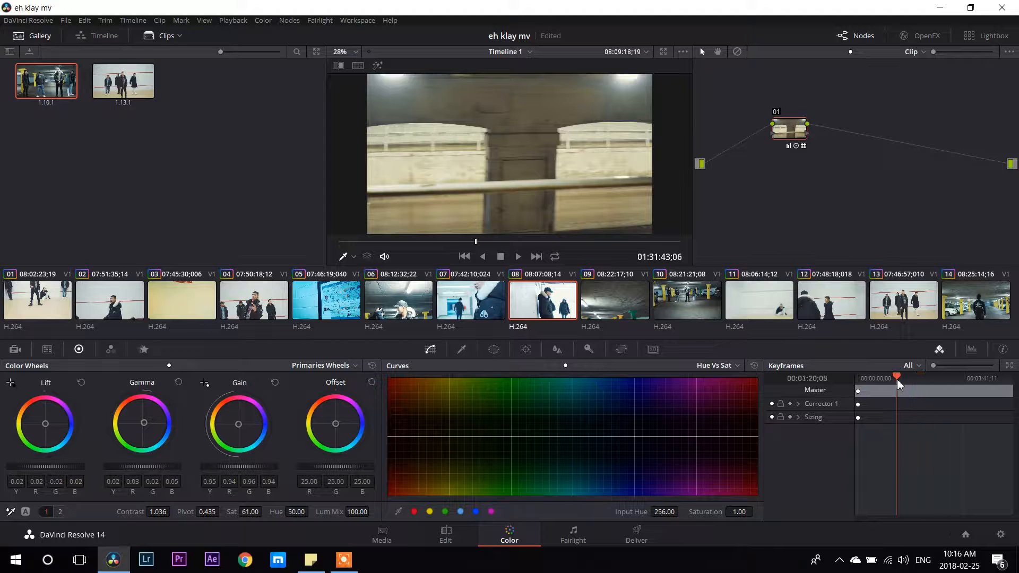
{"action": "left_click", "coordinate": [908, 379]}
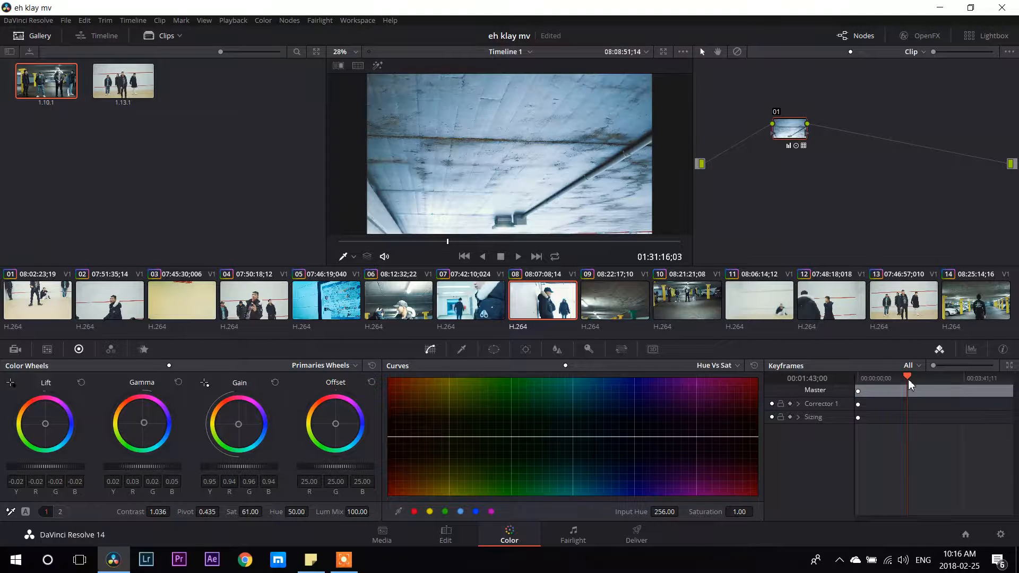
{"action": "left_click", "coordinate": [912, 380]}
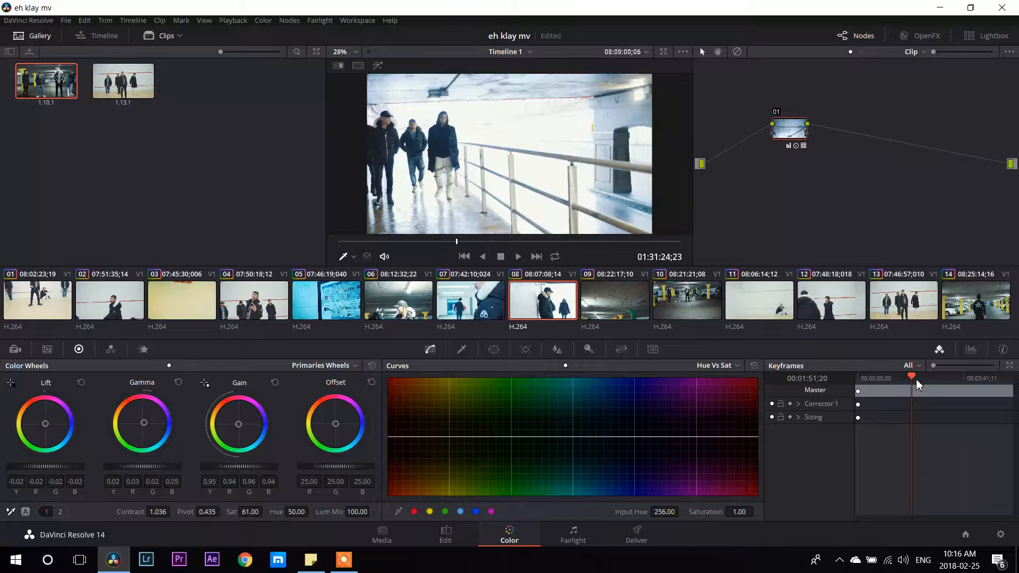
{"action": "left_click", "coordinate": [915, 381]}
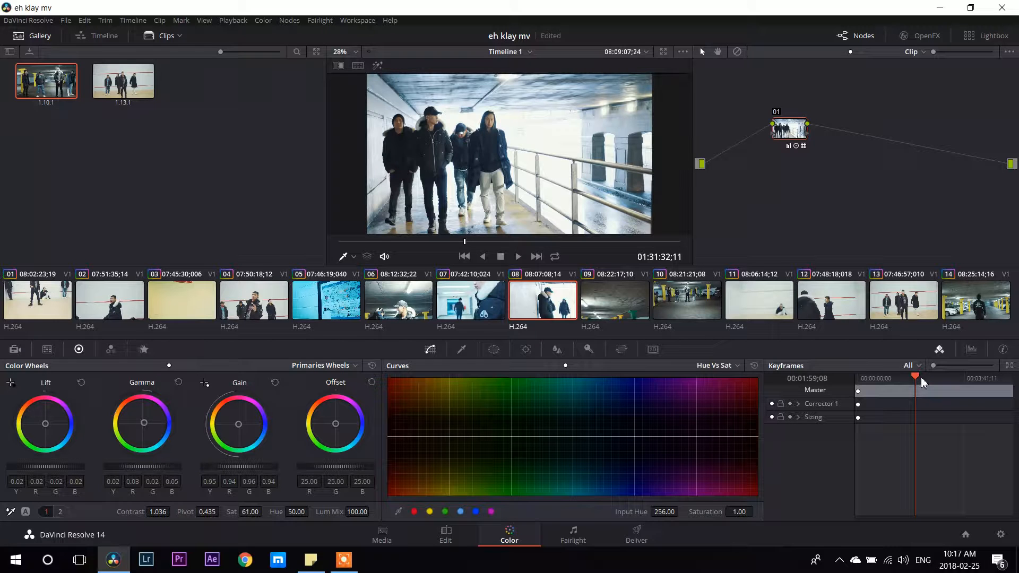
{"action": "left_click", "coordinate": [921, 377]}
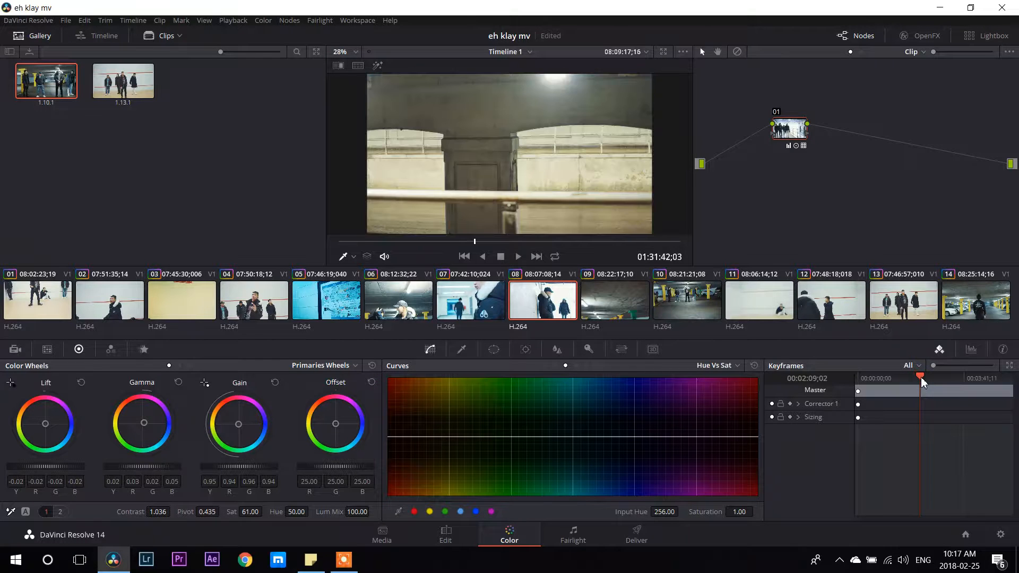
{"action": "left_click", "coordinate": [913, 380]}
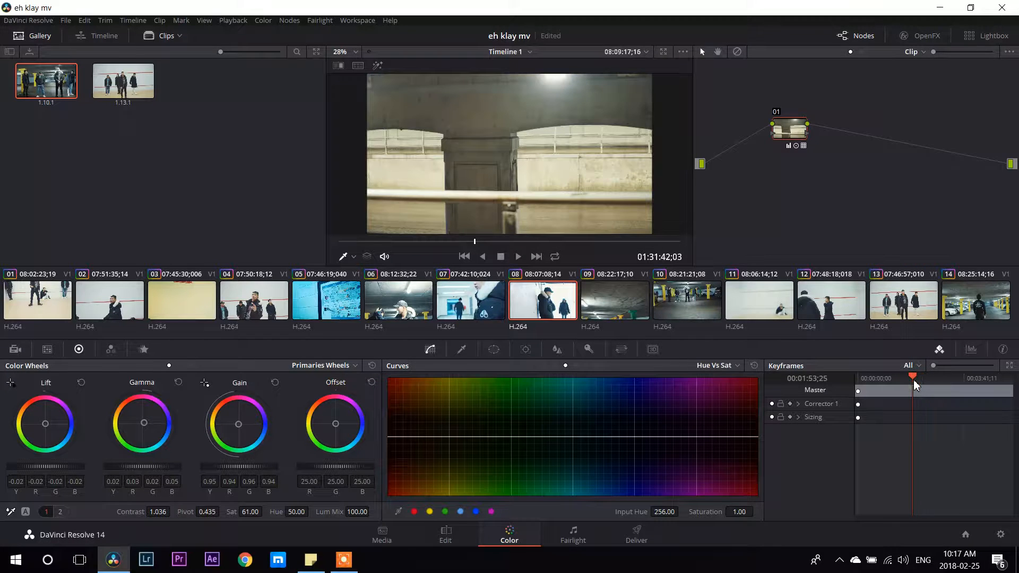
{"action": "left_click", "coordinate": [907, 380]}
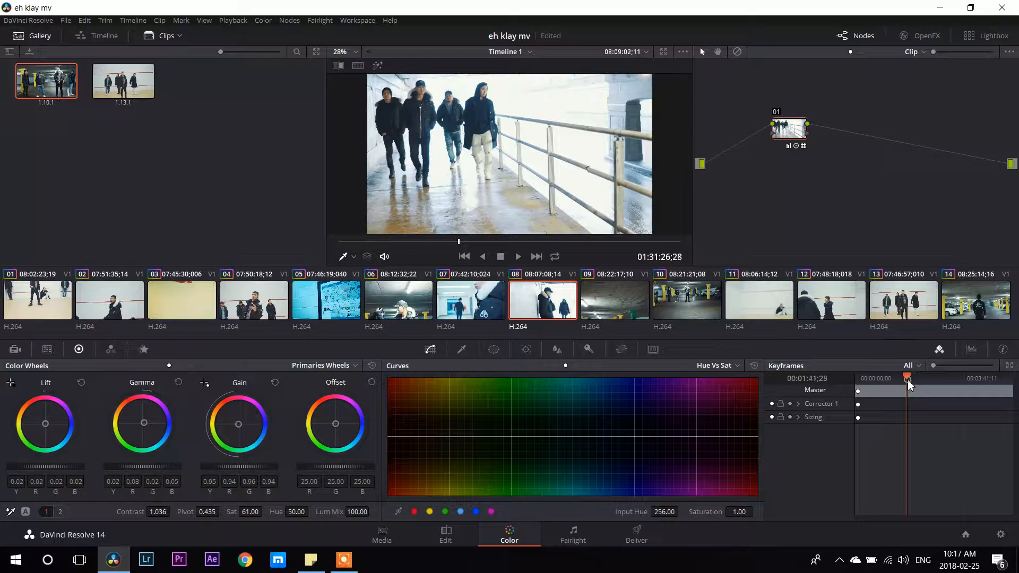
{"action": "left_click", "coordinate": [893, 381]}
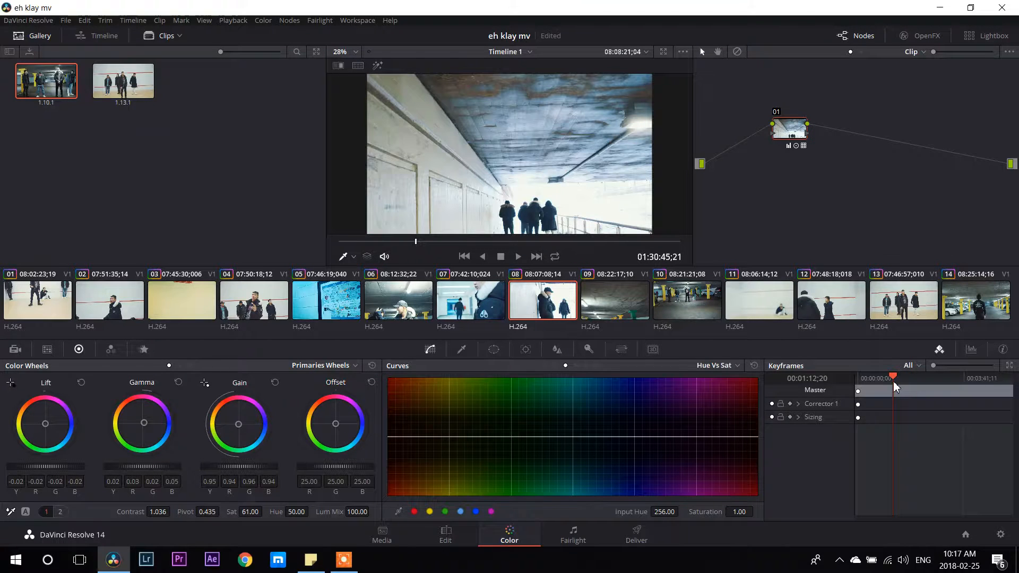
{"action": "left_click", "coordinate": [883, 381]}
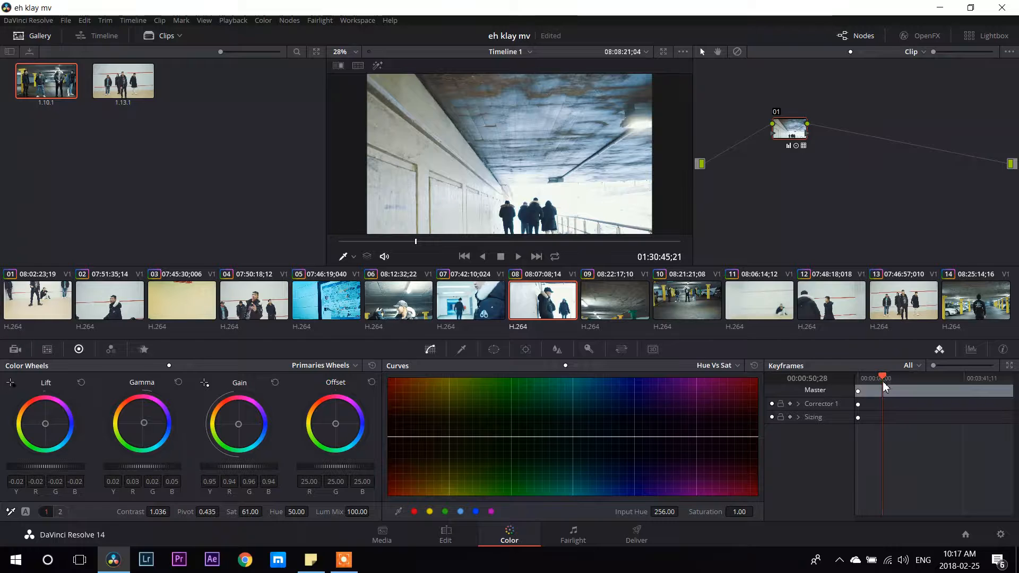
{"action": "left_click", "coordinate": [875, 380]}
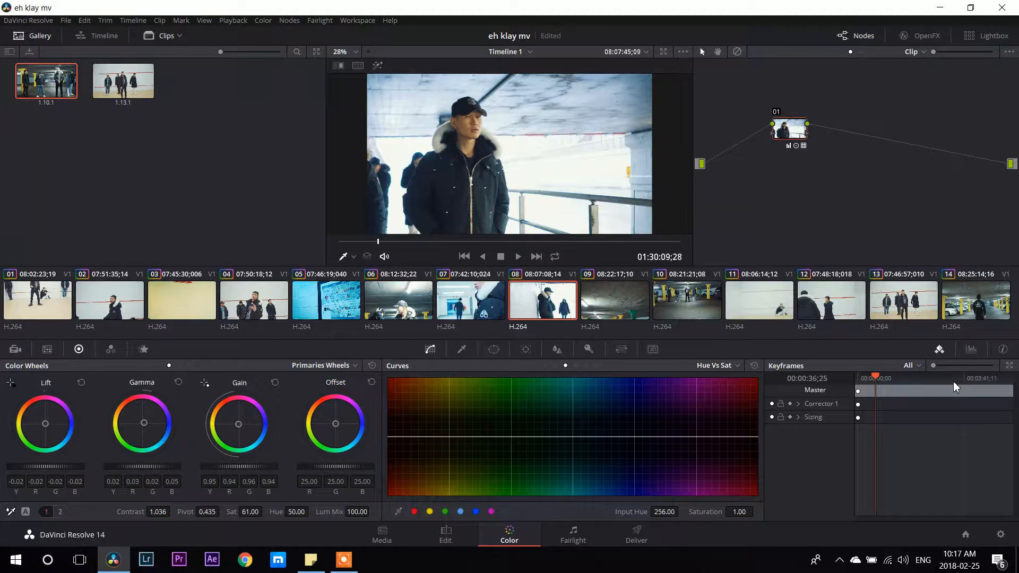
{"action": "left_click", "coordinate": [870, 380]}
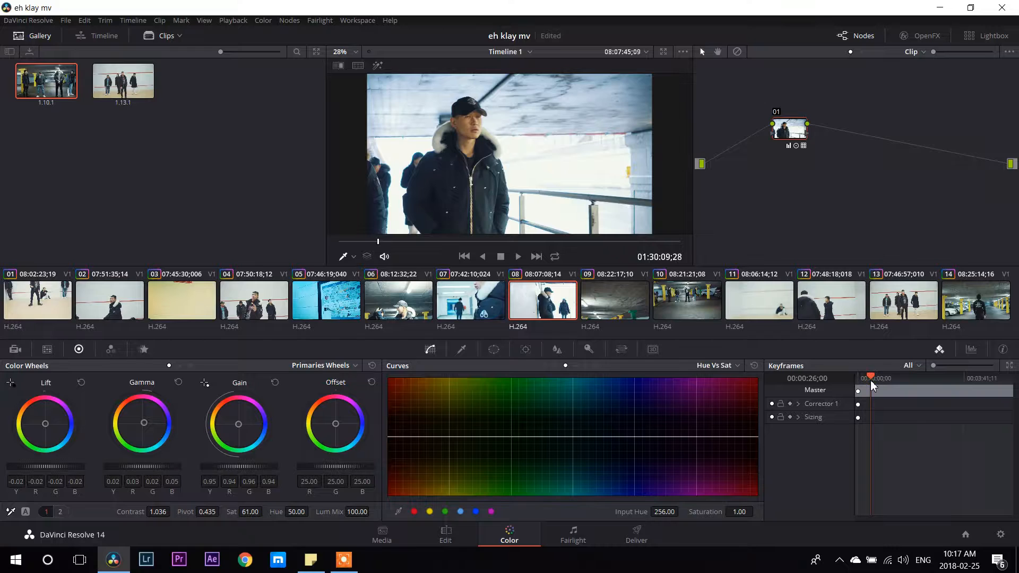
{"action": "left_click", "coordinate": [973, 380]}
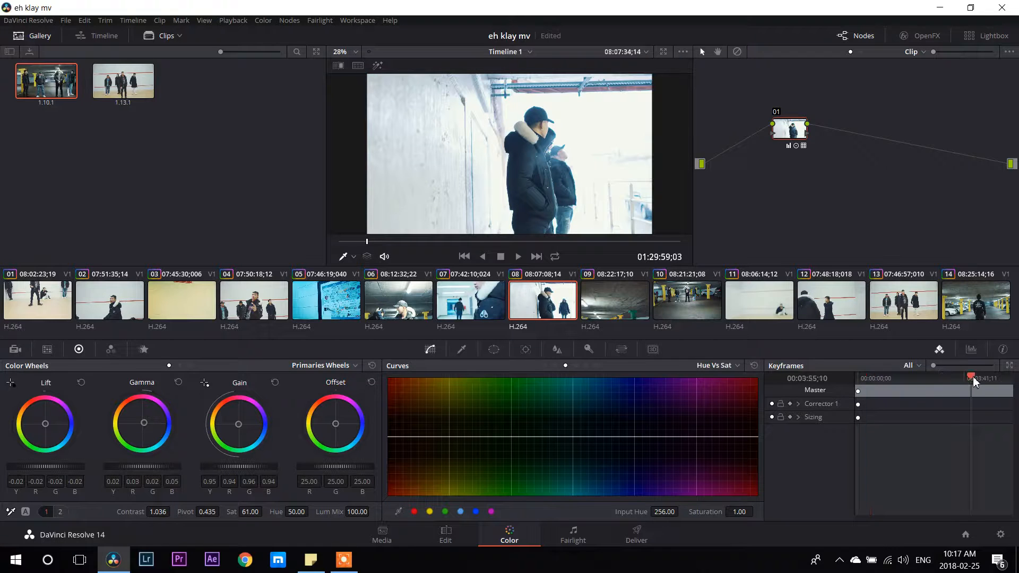
{"action": "left_click", "coordinate": [979, 378]}
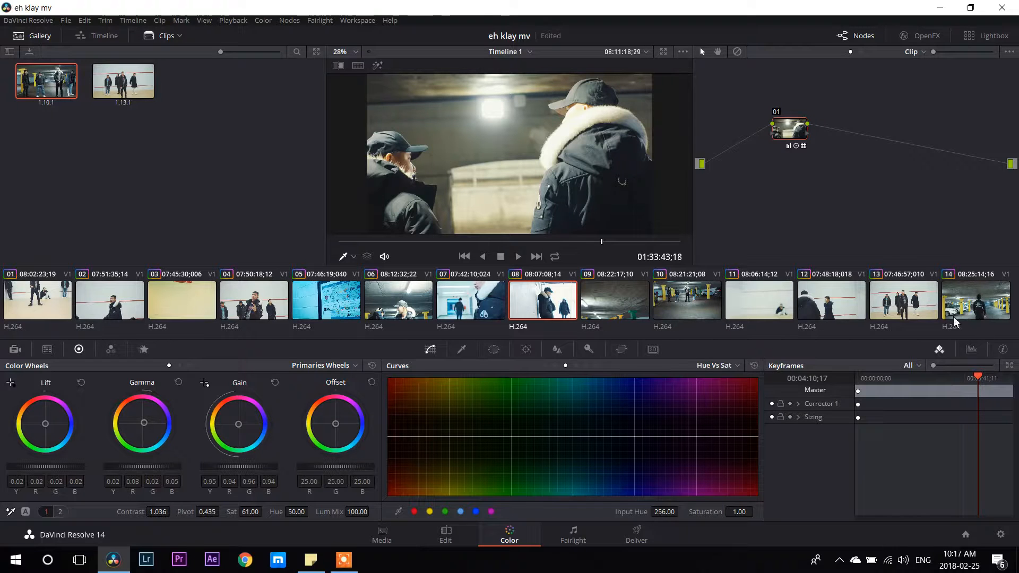
{"action": "left_click", "coordinate": [689, 307]}
{"action": "left_click", "coordinate": [912, 377]}
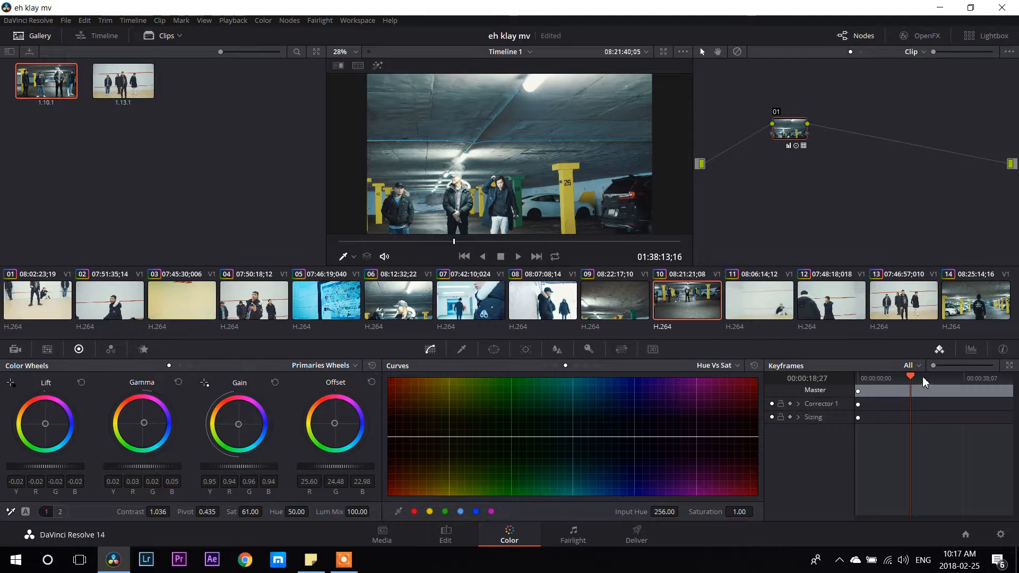
Quit DaVinci Resolve without saving the "eh klay mv" project and launch Adobe Premiere Pro.
{"action": "left_click", "coordinate": [1002, 12]}
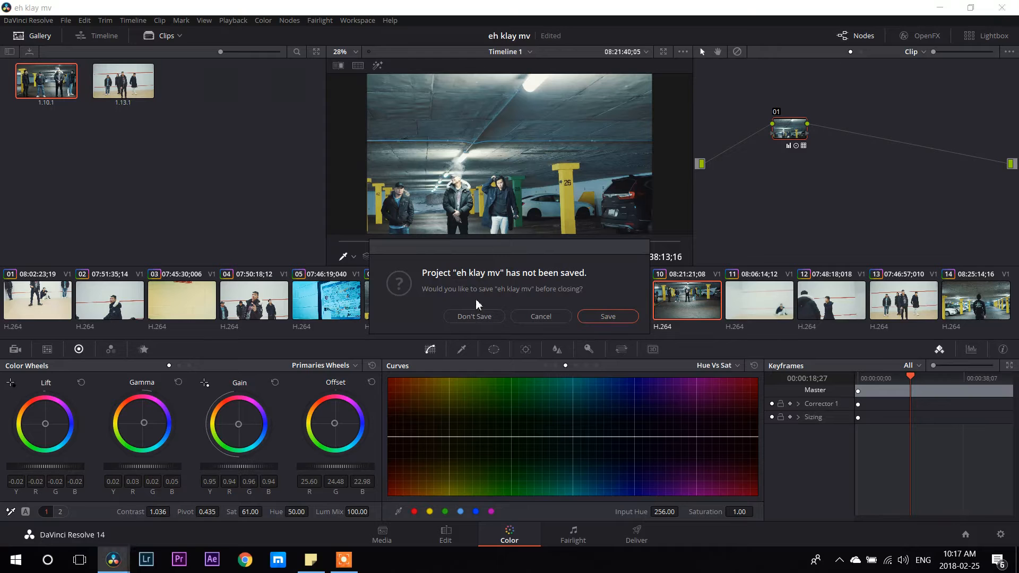
{"action": "left_click", "coordinate": [473, 317]}
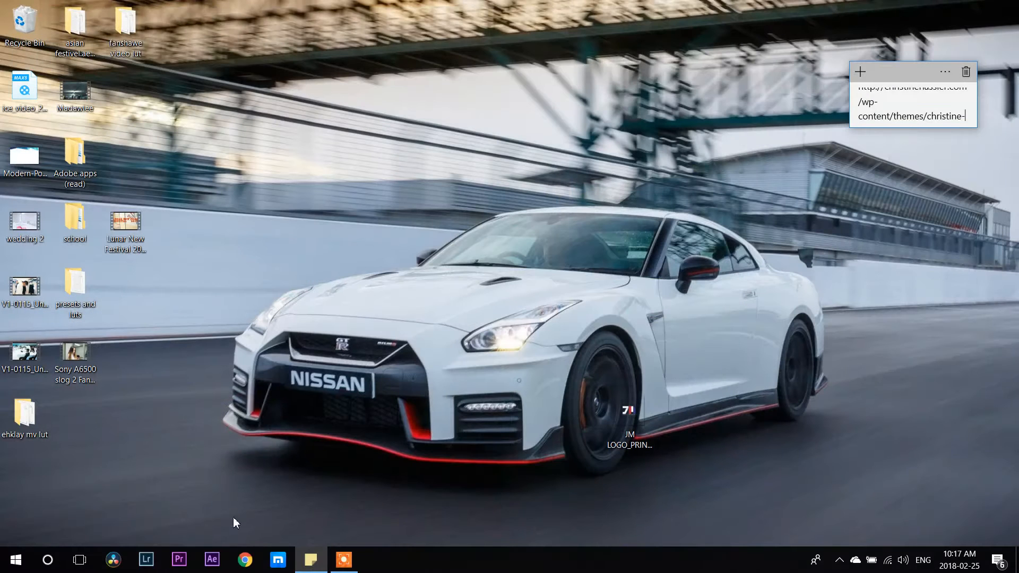
{"action": "left_click", "coordinate": [178, 557]}
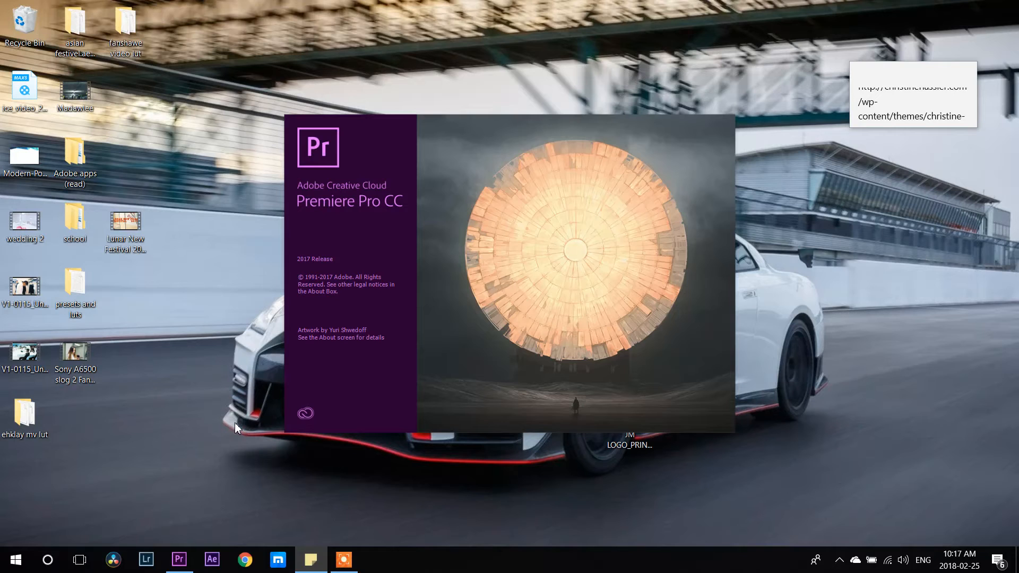
{"action": "left_click", "coordinate": [344, 559]}
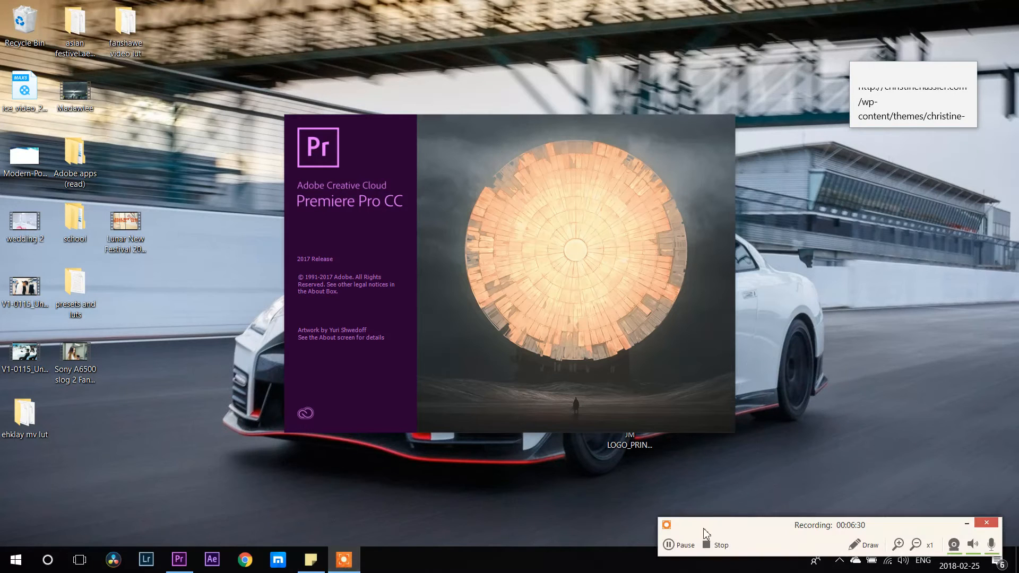